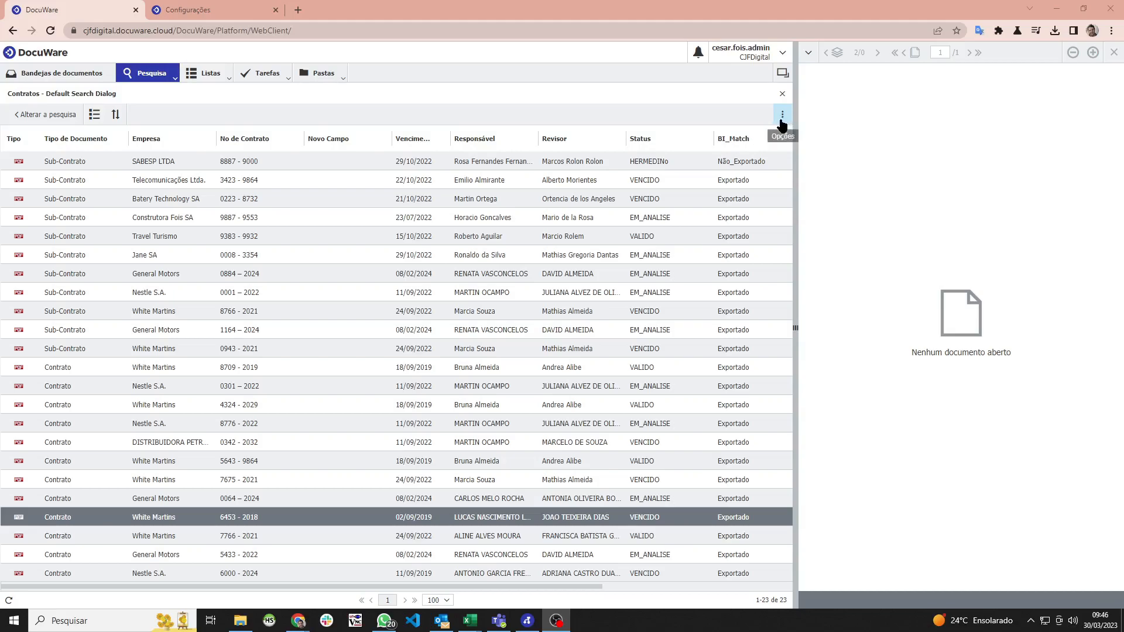
Show the options available for the Contratos search result list.
left_click(783, 122)
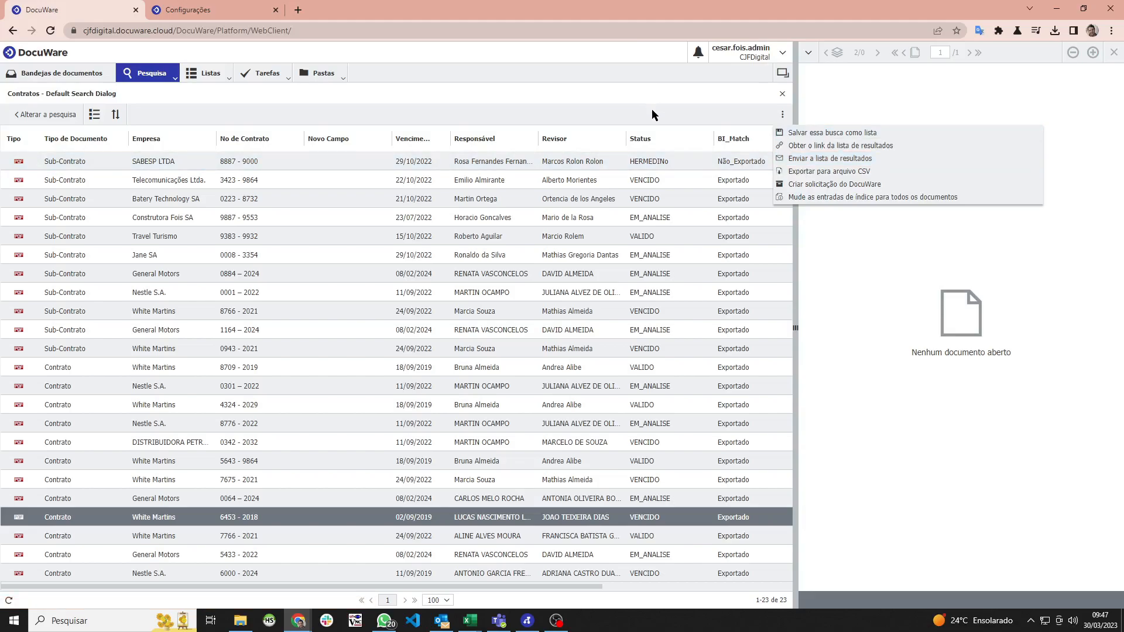
Delete the Sub-Contrato and guia de remessa Autoindex jobs in the Configurações page.
left_click(157, 7)
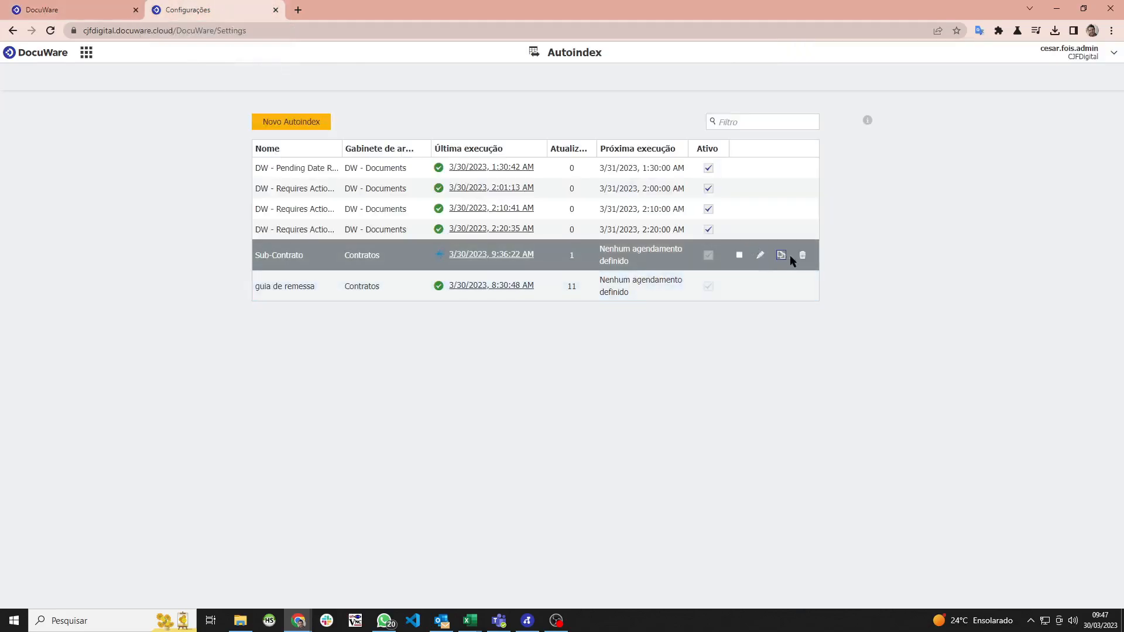
left_click(803, 255)
left_click(539, 353)
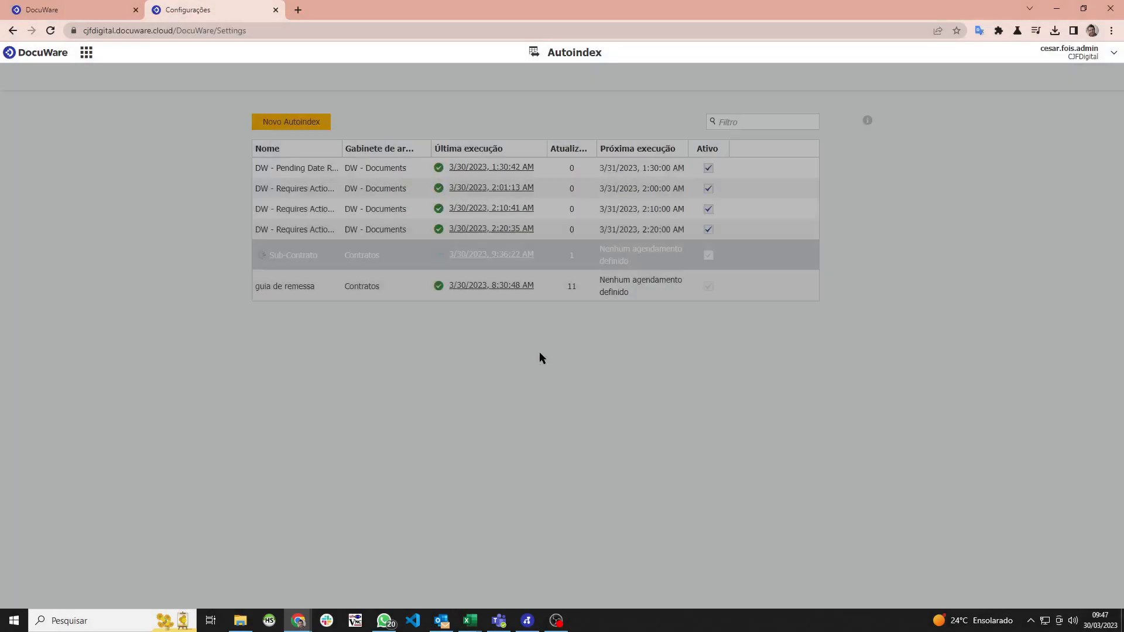
left_click(802, 287)
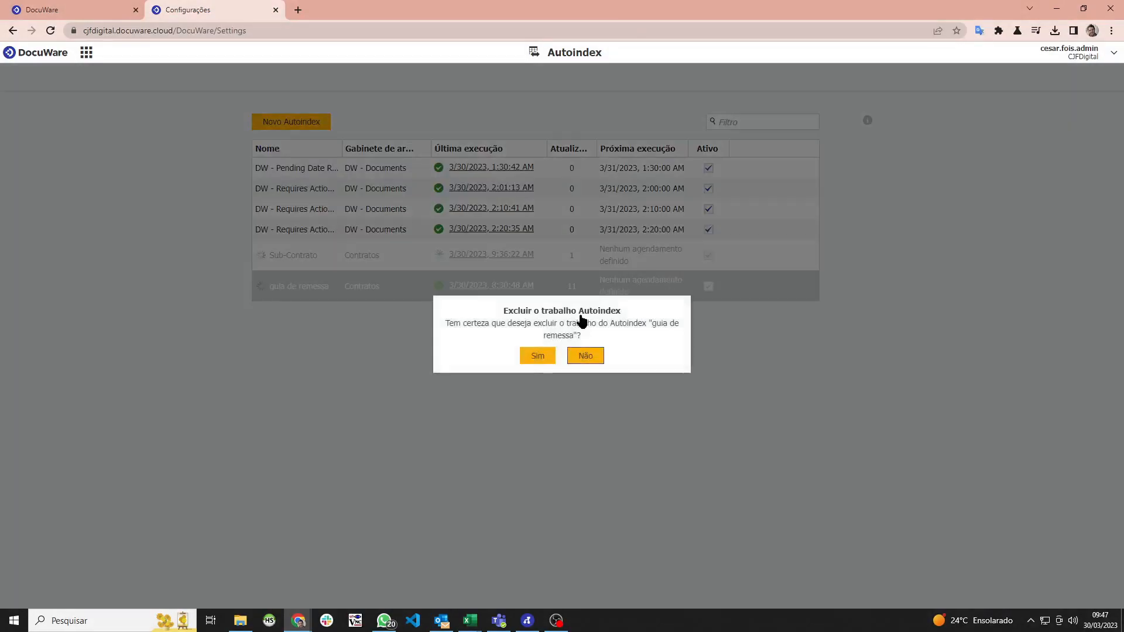
left_click(544, 357)
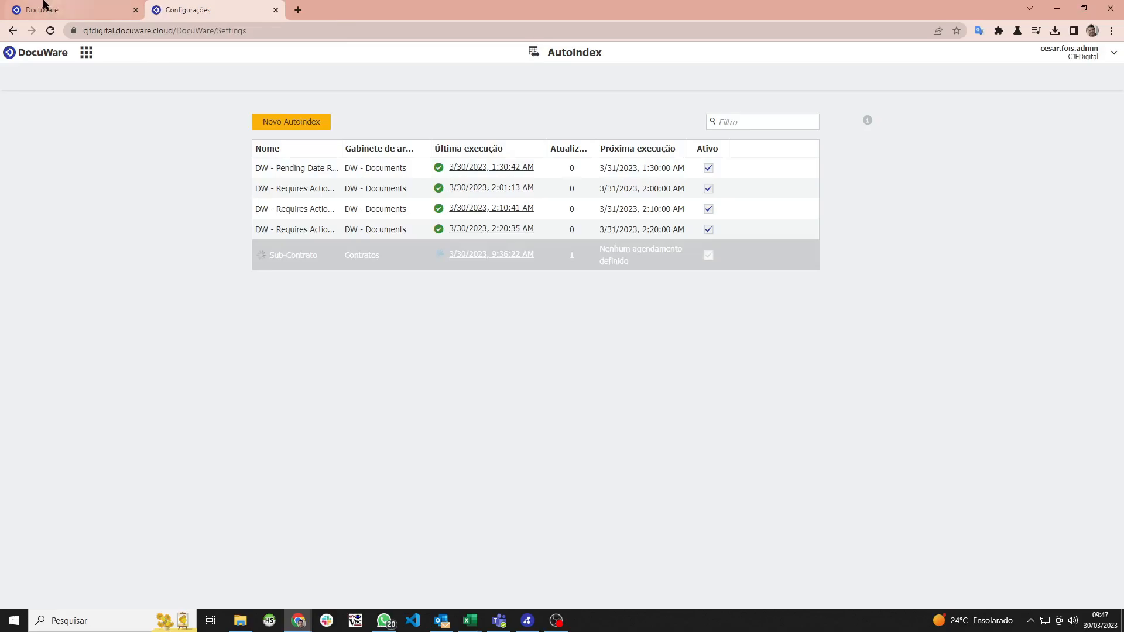
Create a new Autoindex job named SubContrato.
left_click(292, 128)
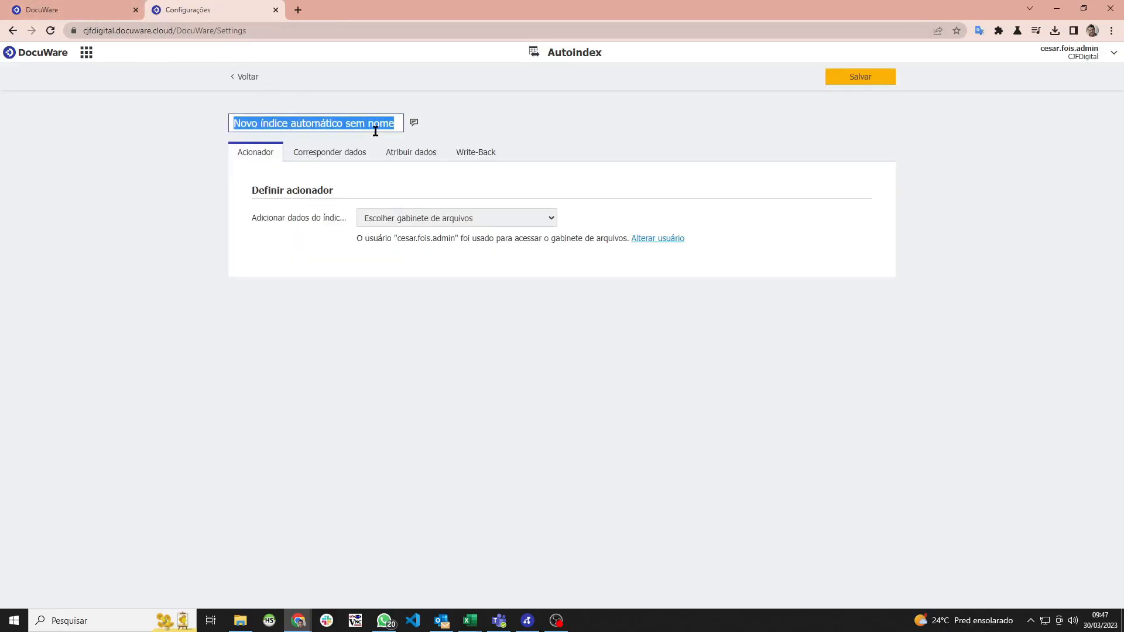
type("Su")
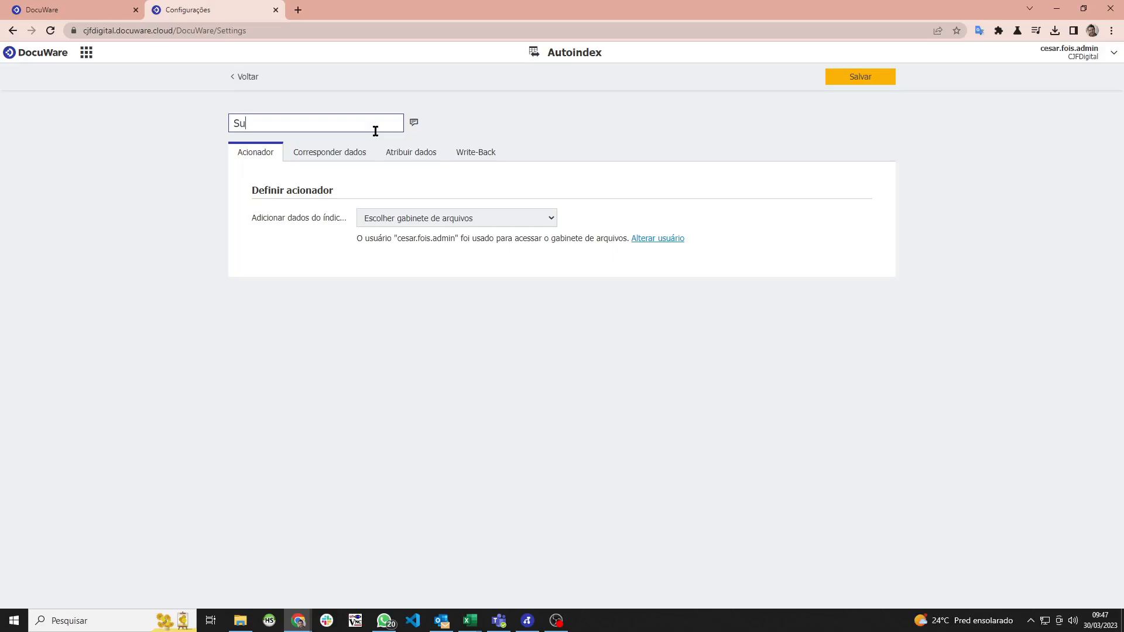
type("bContrato")
Define the job's trigger for the Contratos file cabinet with the Agendado type.
left_click(445, 216)
left_click(449, 239)
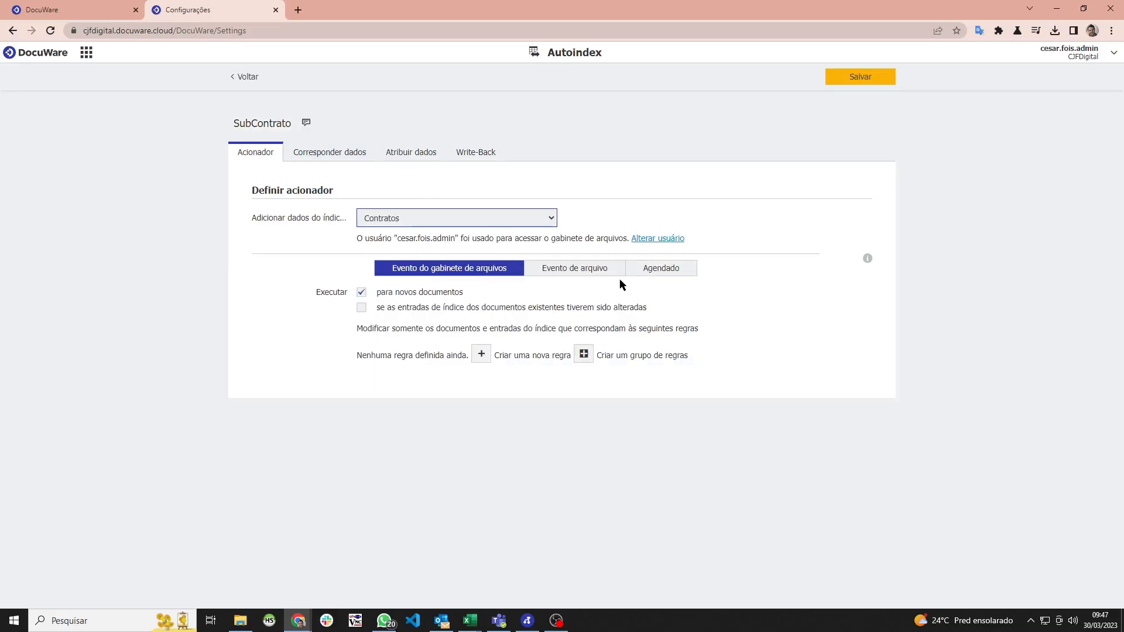
left_click(655, 271)
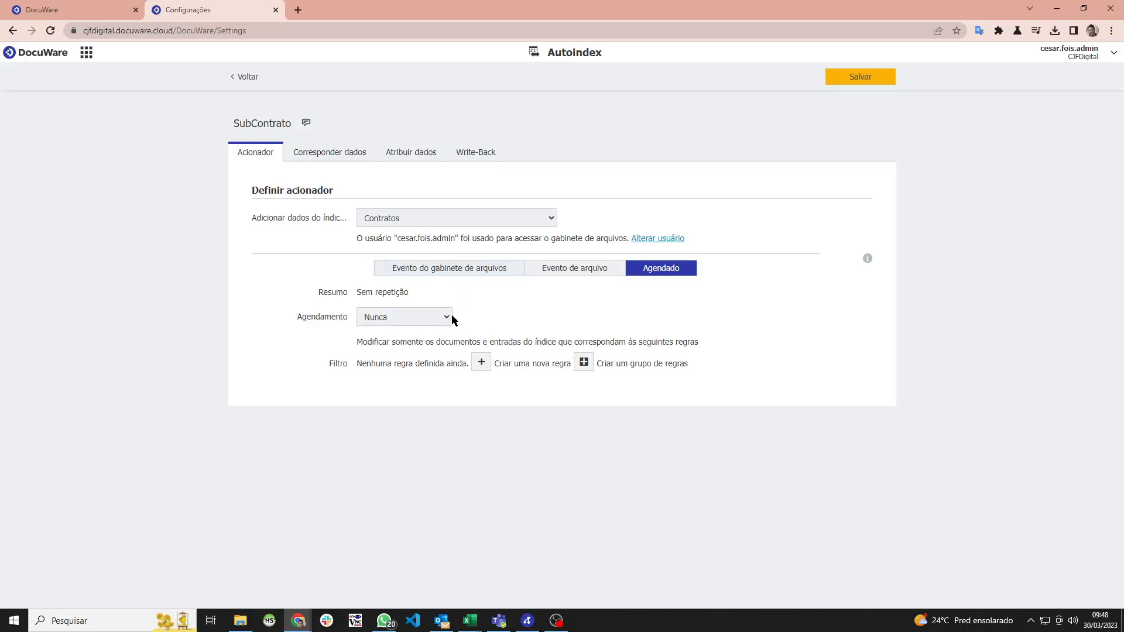
Set the data matching origin to Banco de dados do gabinete de arquivos, with Contratos as the source cabinet.
left_click(348, 152)
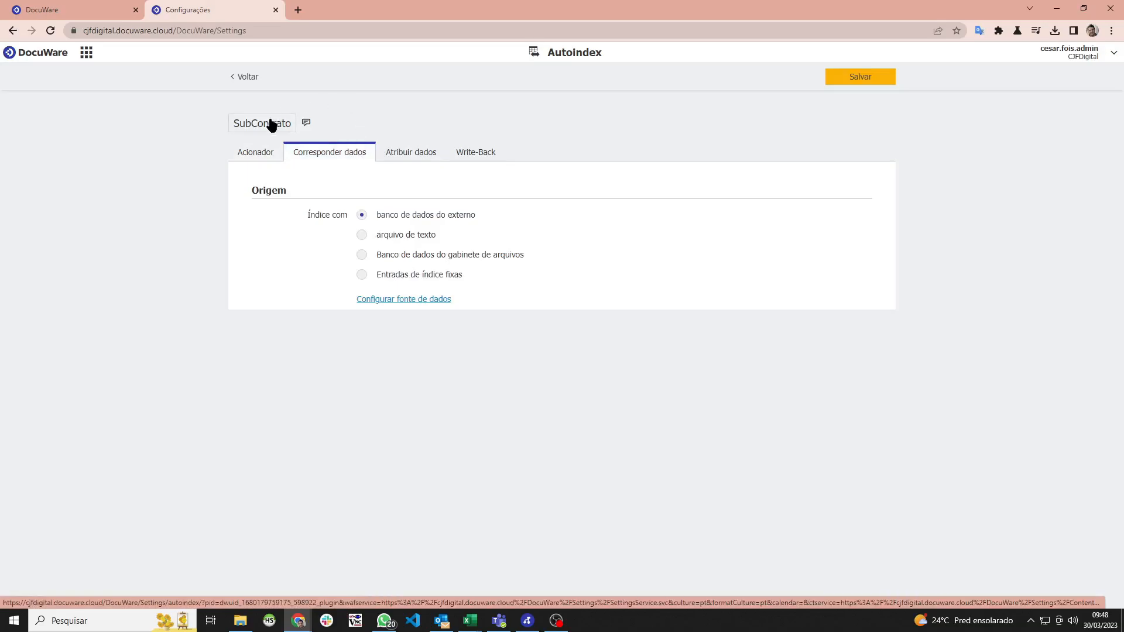
left_click(429, 262)
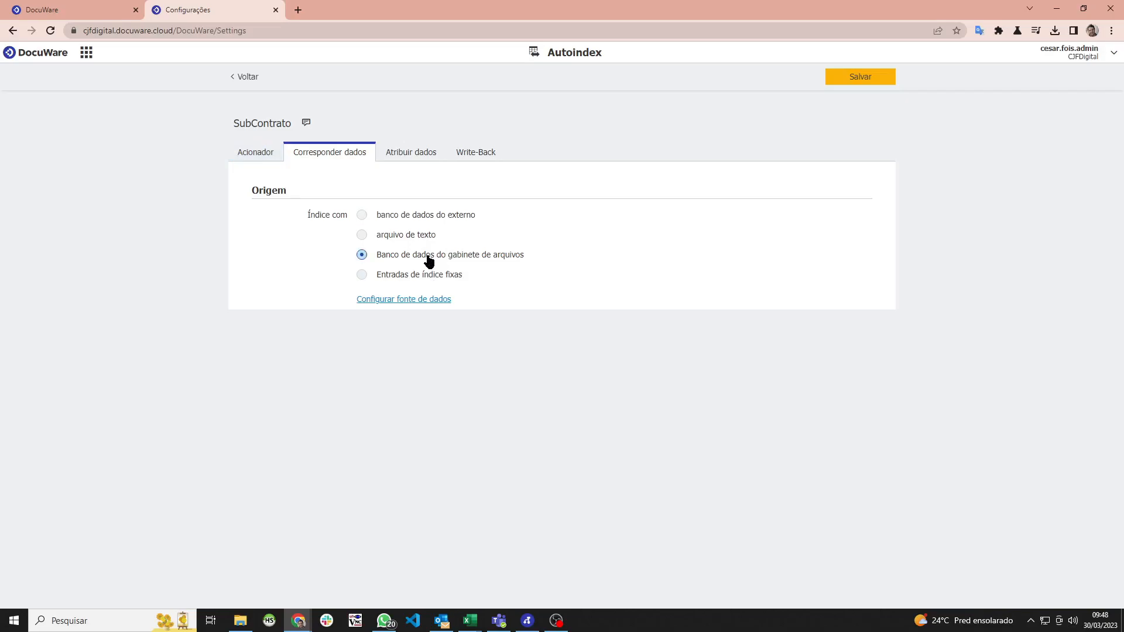
left_click(72, 8)
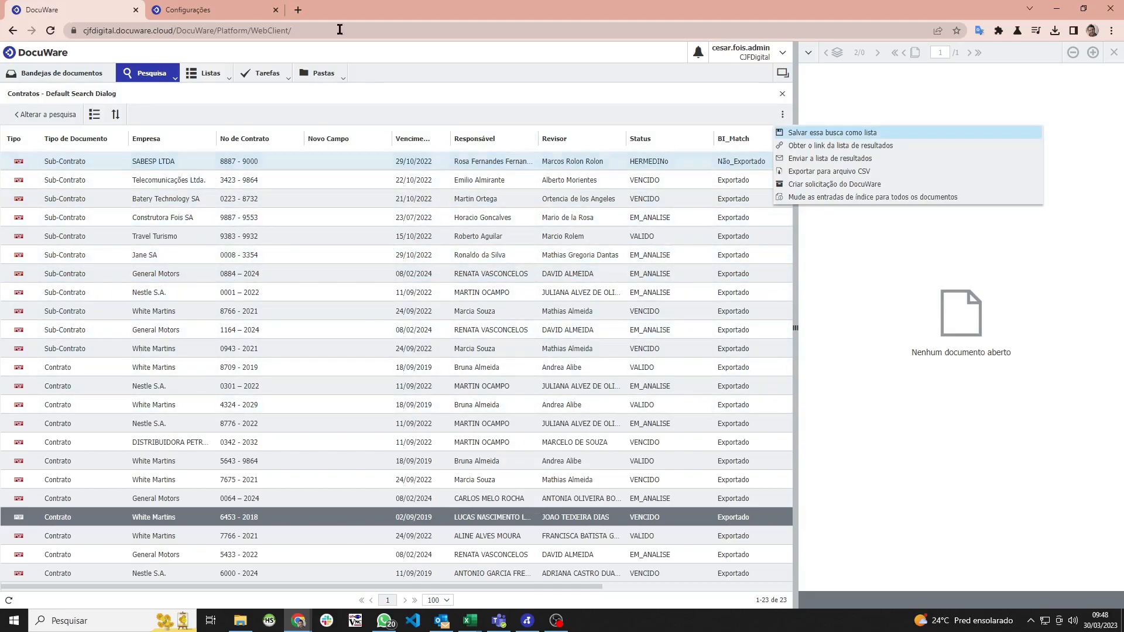
left_click(212, 8)
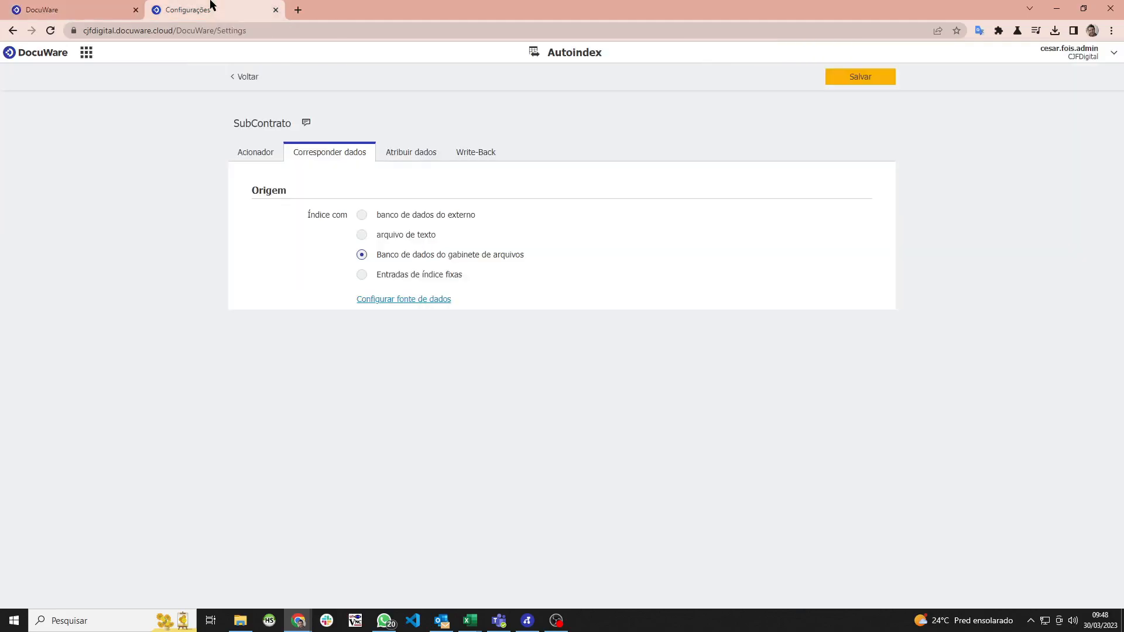
left_click(395, 299)
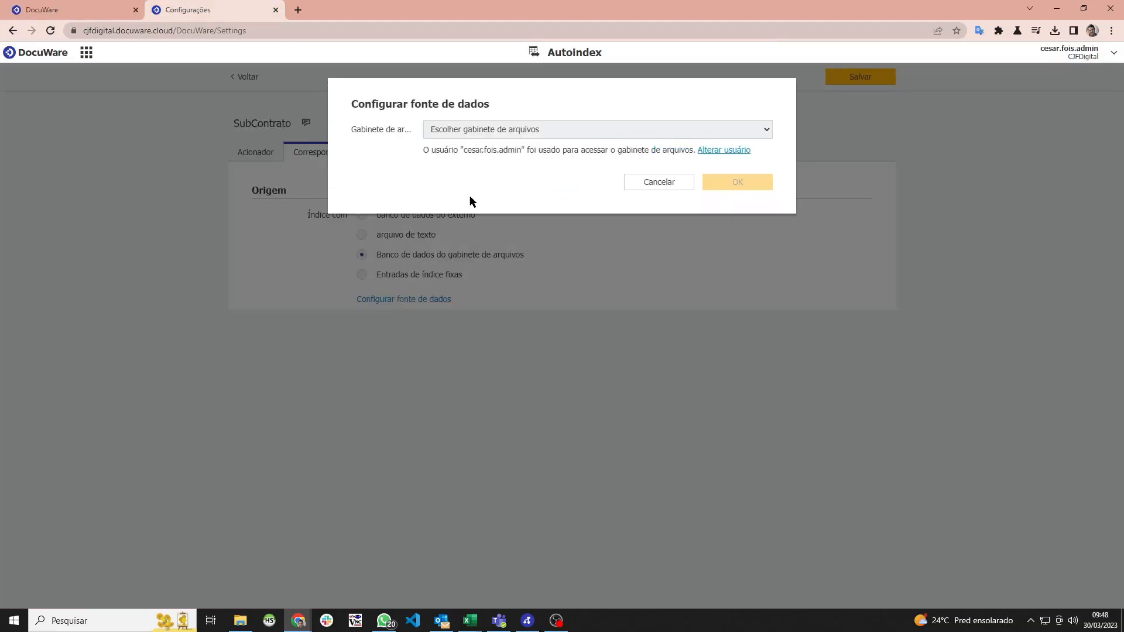
left_click(512, 131)
left_click(497, 154)
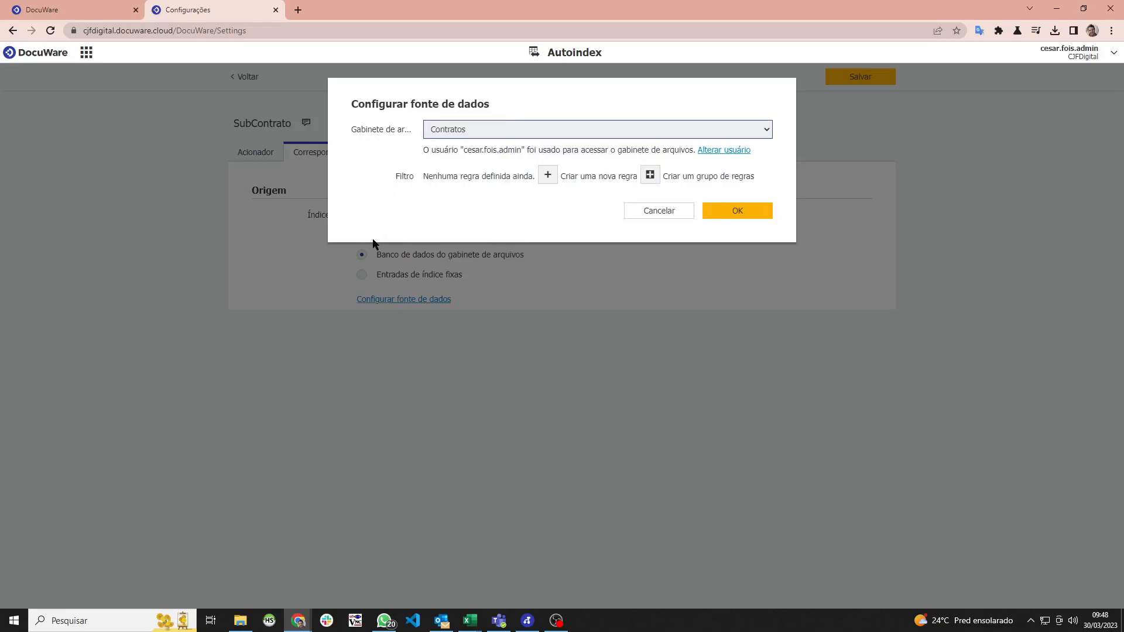
Add a filter rule to the data source where Tipo de Documento É igual Sub-Contrato, and confirm the configuration.
left_click(544, 183)
left_click(533, 176)
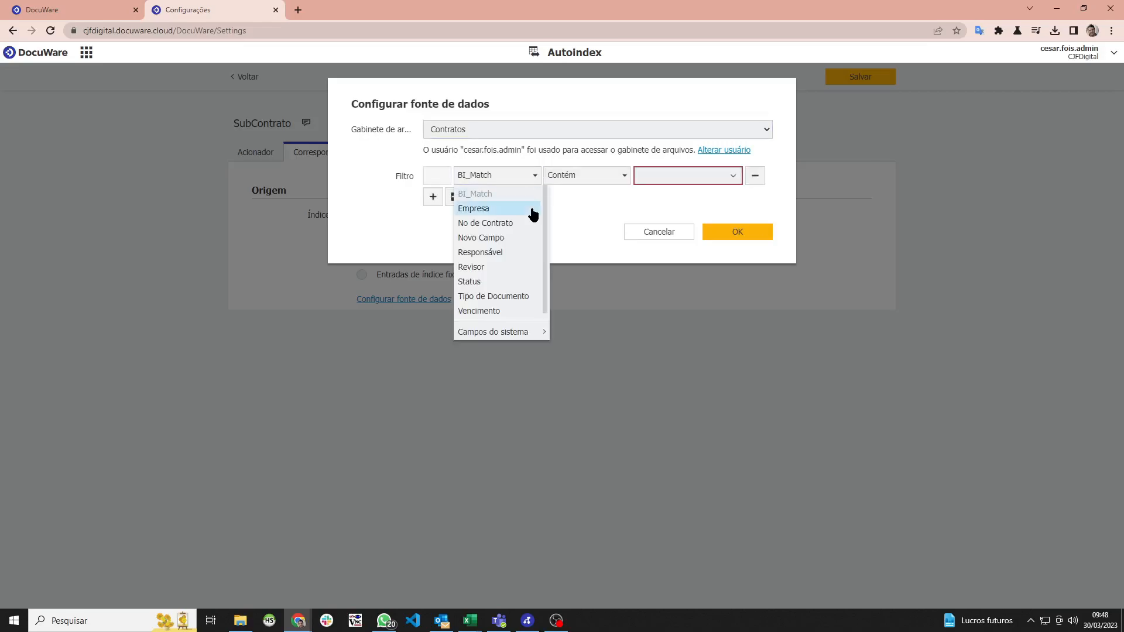
left_click(526, 296)
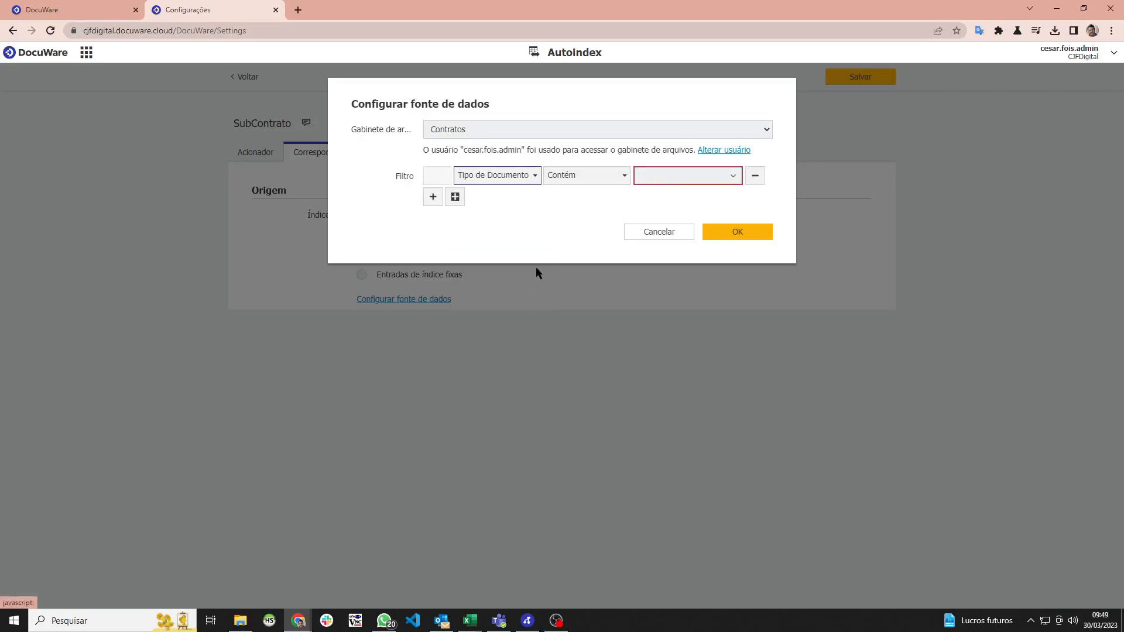
left_click(621, 178)
left_click(649, 209)
left_click(697, 176)
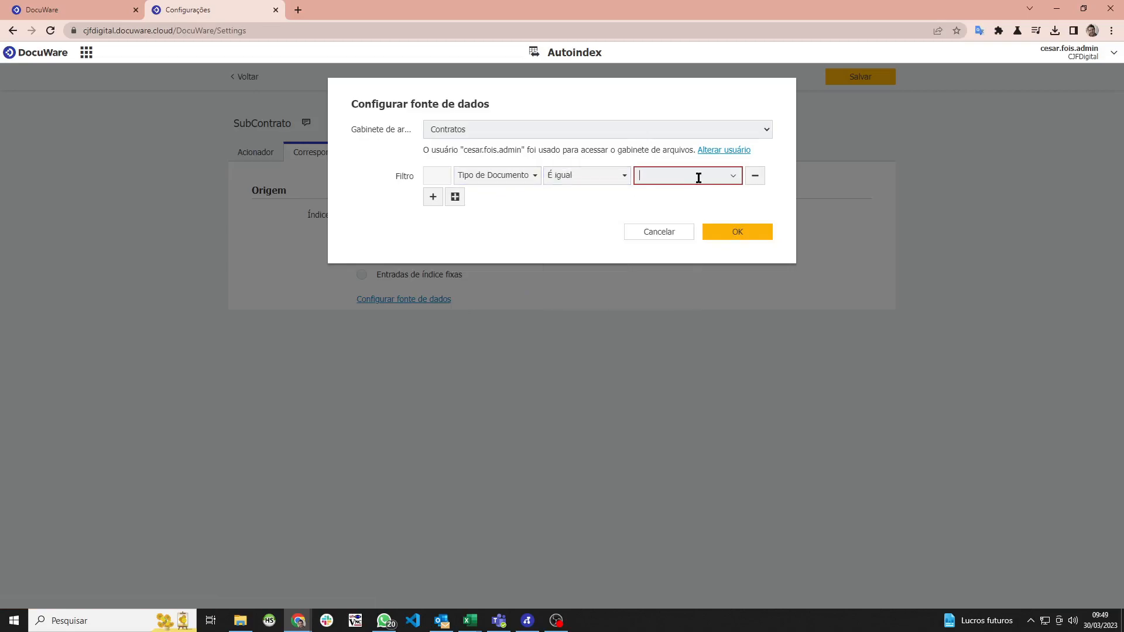
type("sub")
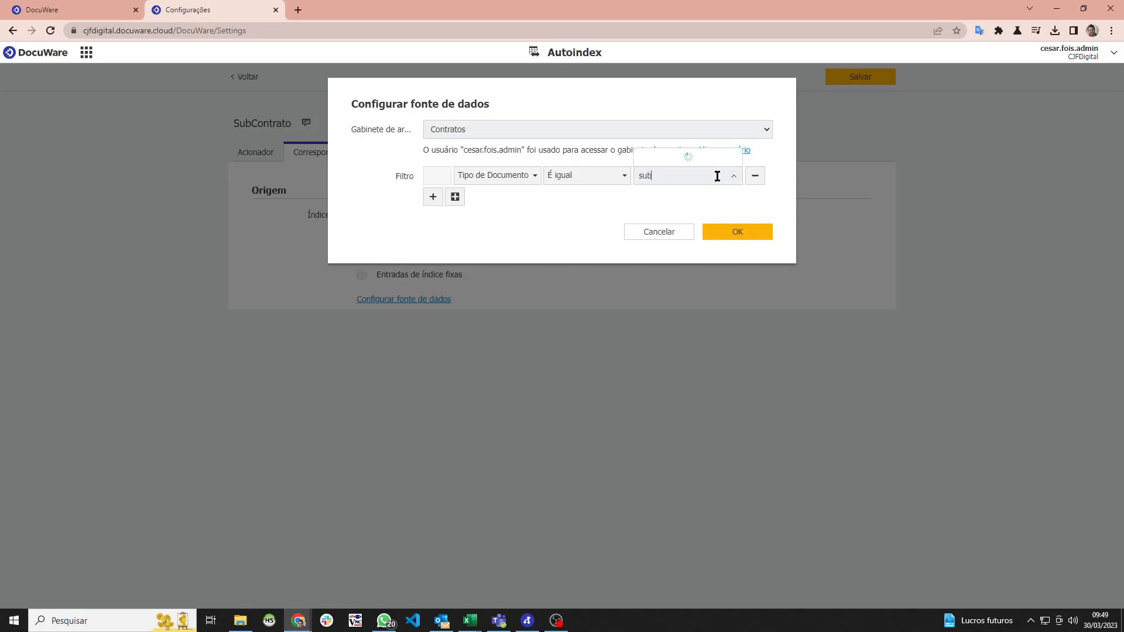
left_click(670, 157)
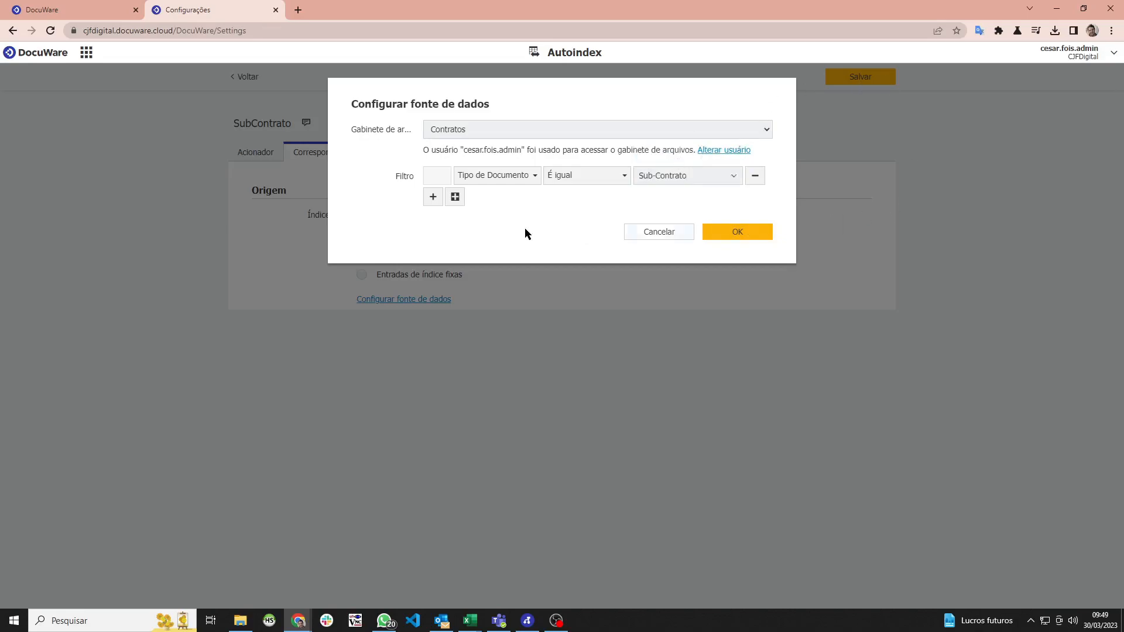
left_click(746, 236)
left_click(756, 232)
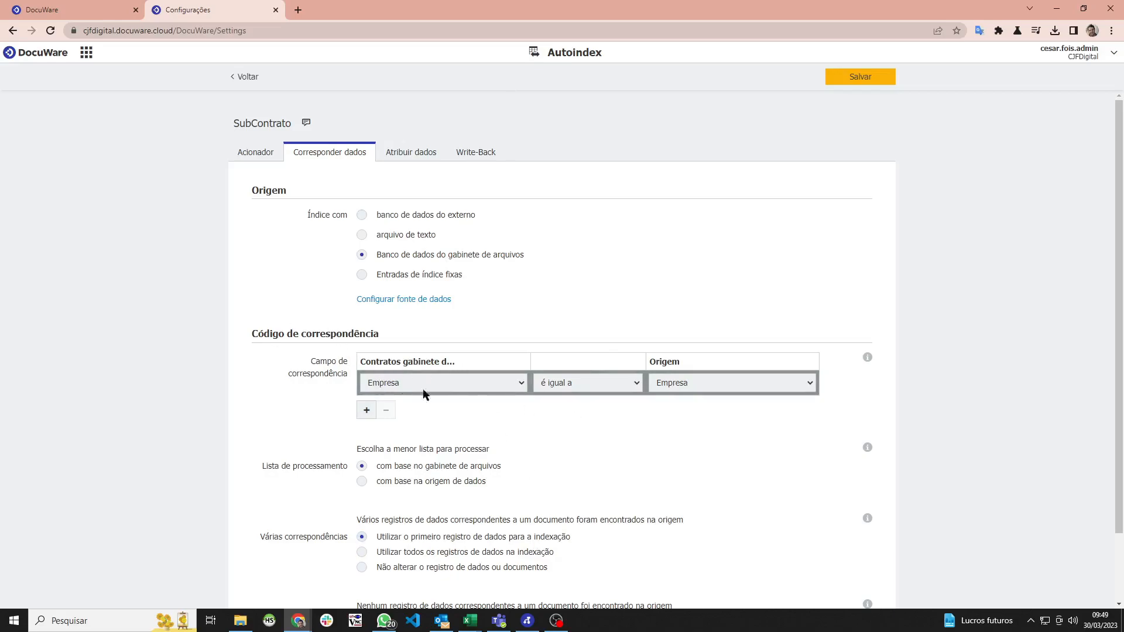
Set the matching field of the Contratos cabinet to Doc ID.
left_click(439, 384)
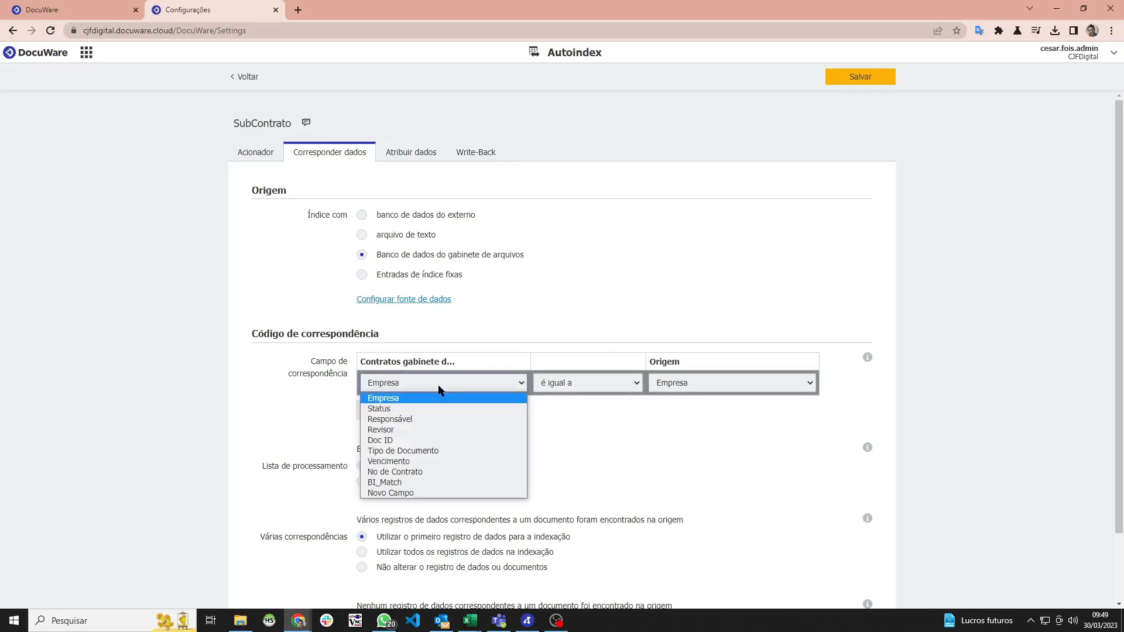
left_click(398, 441)
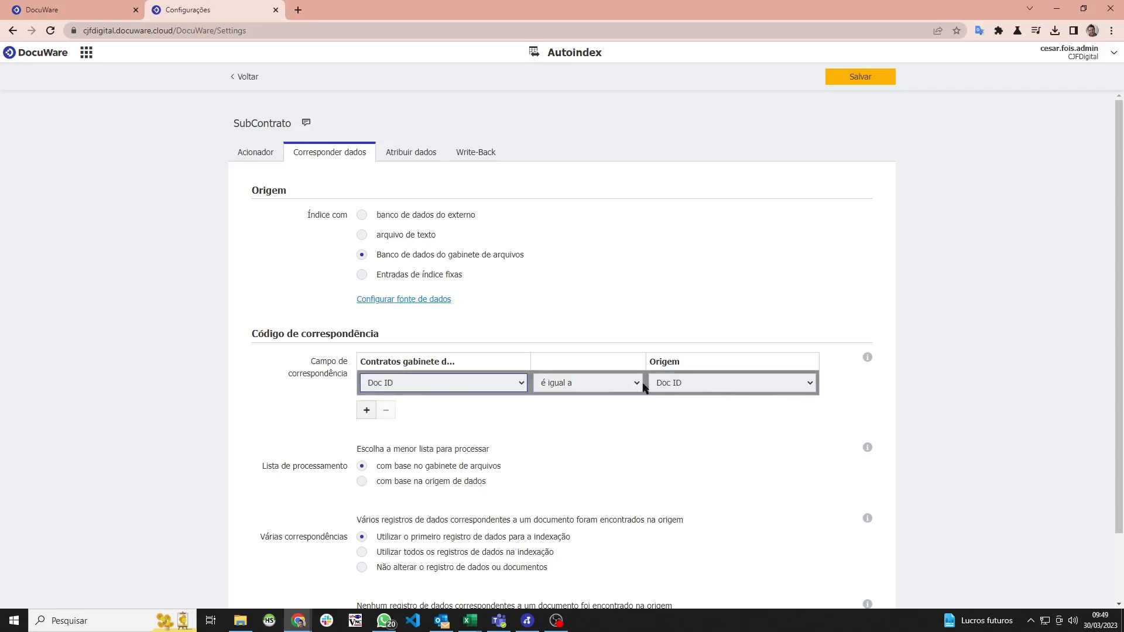
Check the document ID in the system entries of the Travel Turismo sub-contract, then leave its index entries without saving.
left_click(115, 10)
left_click(142, 242)
right_click(143, 243)
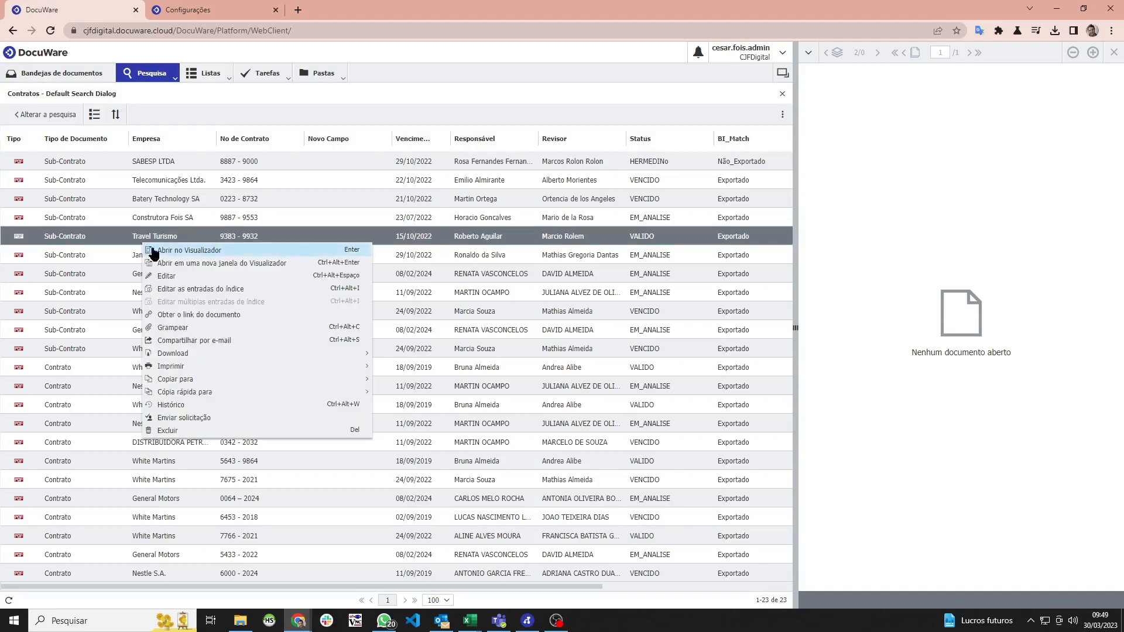
left_click(212, 288)
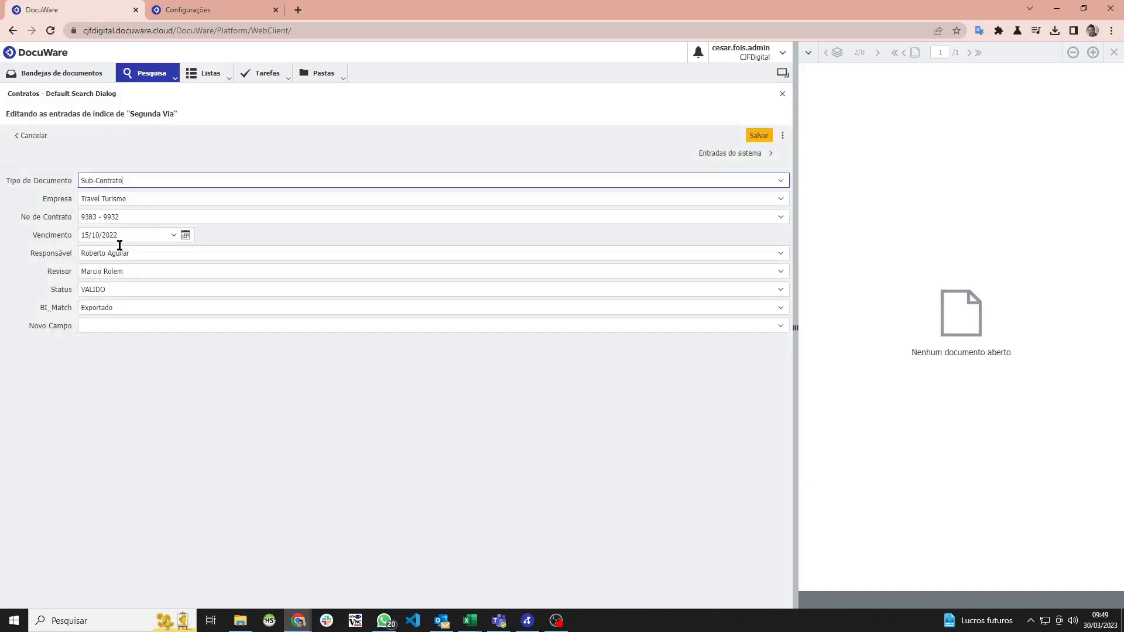
left_click(770, 153)
left_click_drag(126, 218, 97, 217)
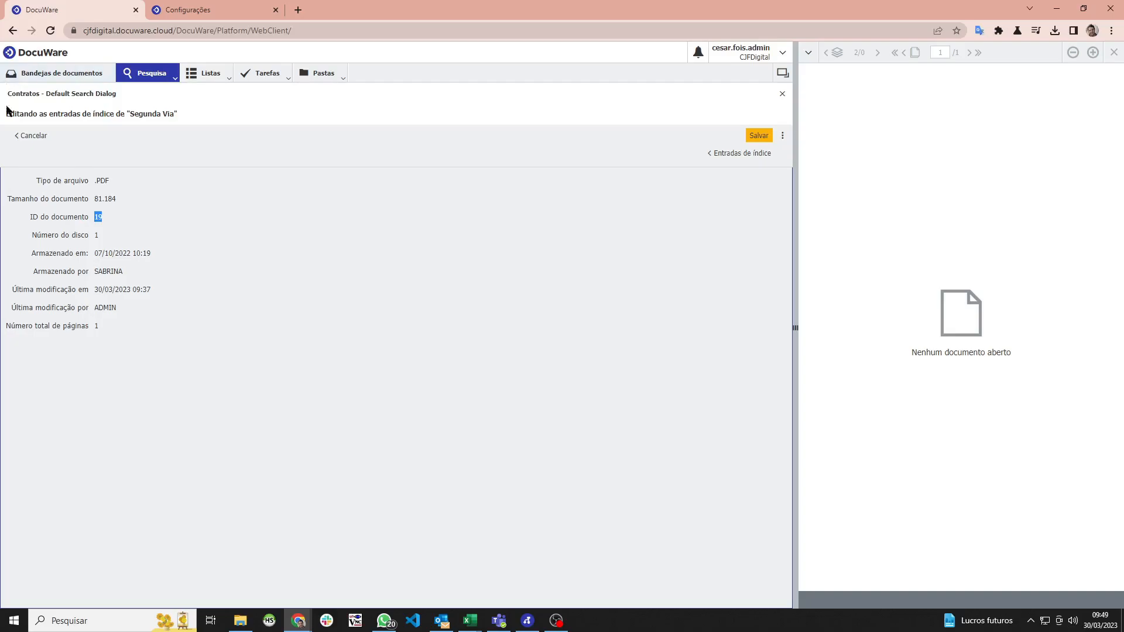
left_click(14, 142)
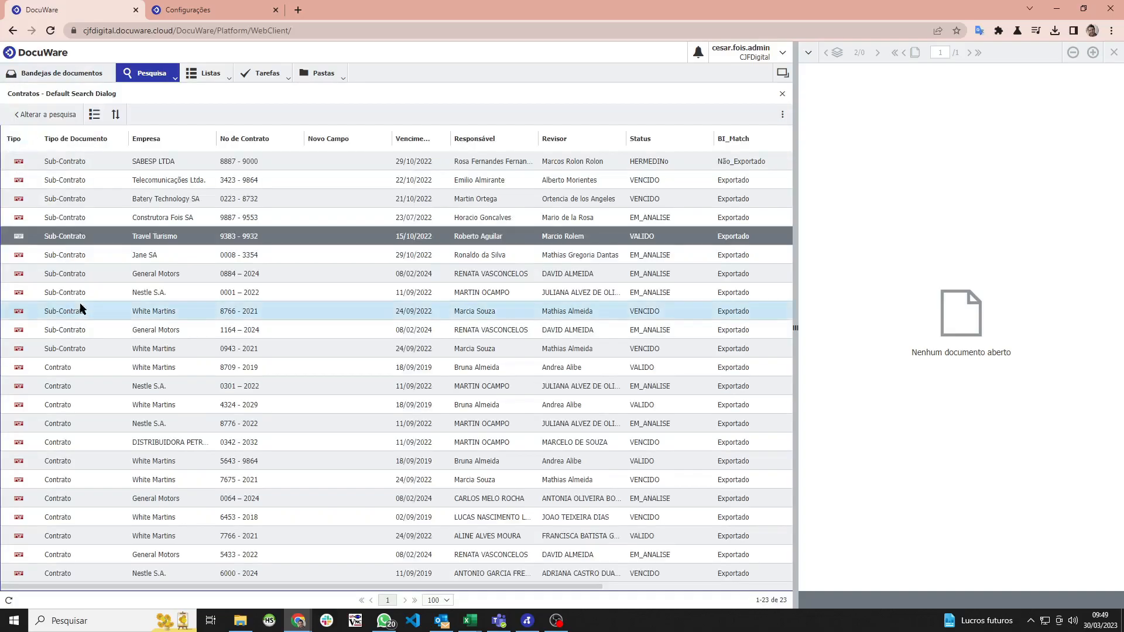
Add a data assignment to the SubContrato job that fills Novo Campo with the No de Contrato field.
left_click(193, 6)
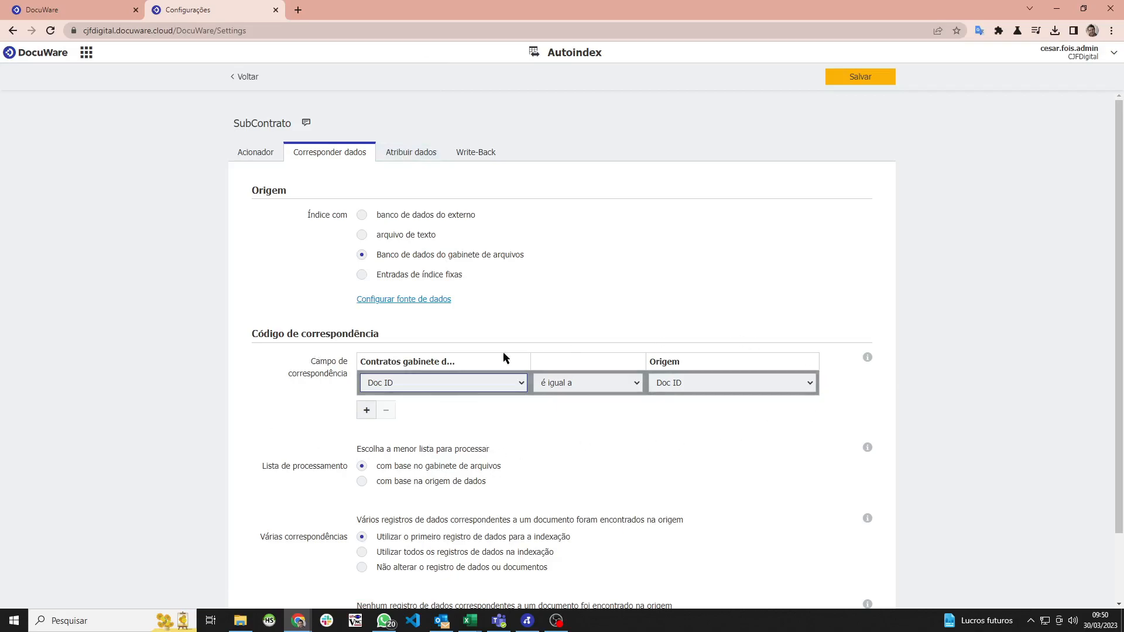
left_click(405, 157)
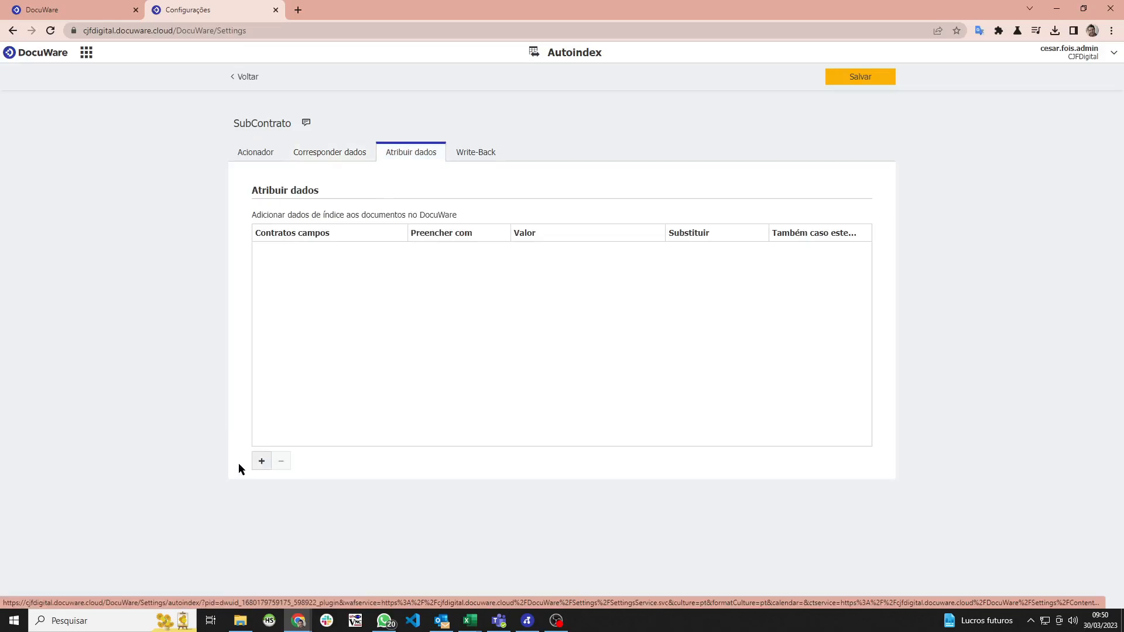
left_click(256, 468)
left_click(307, 258)
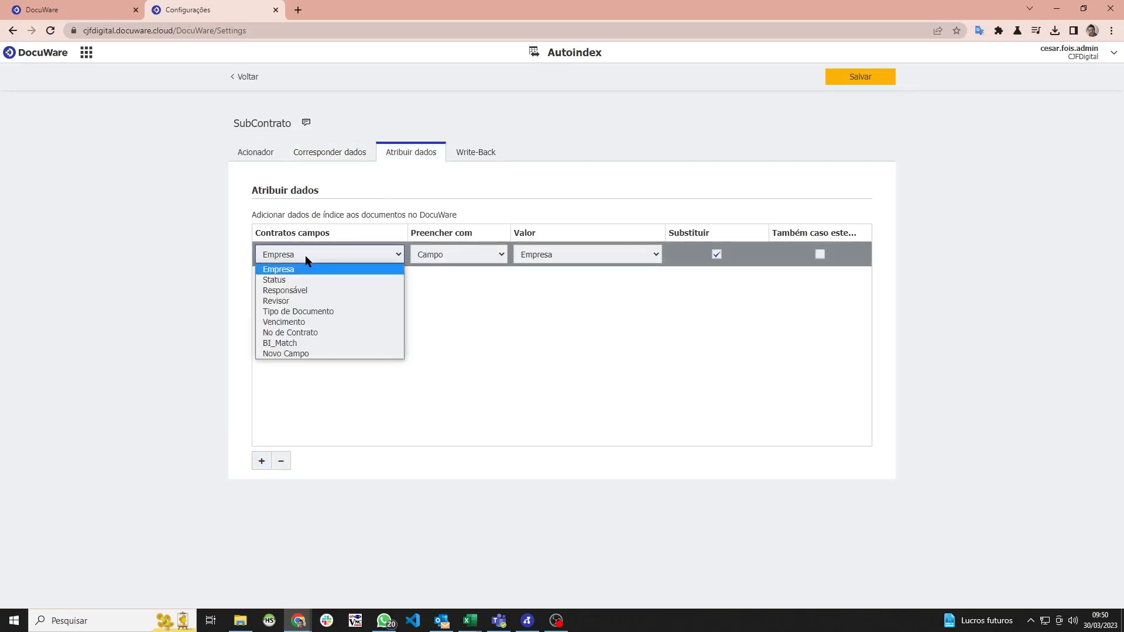
left_click(457, 336)
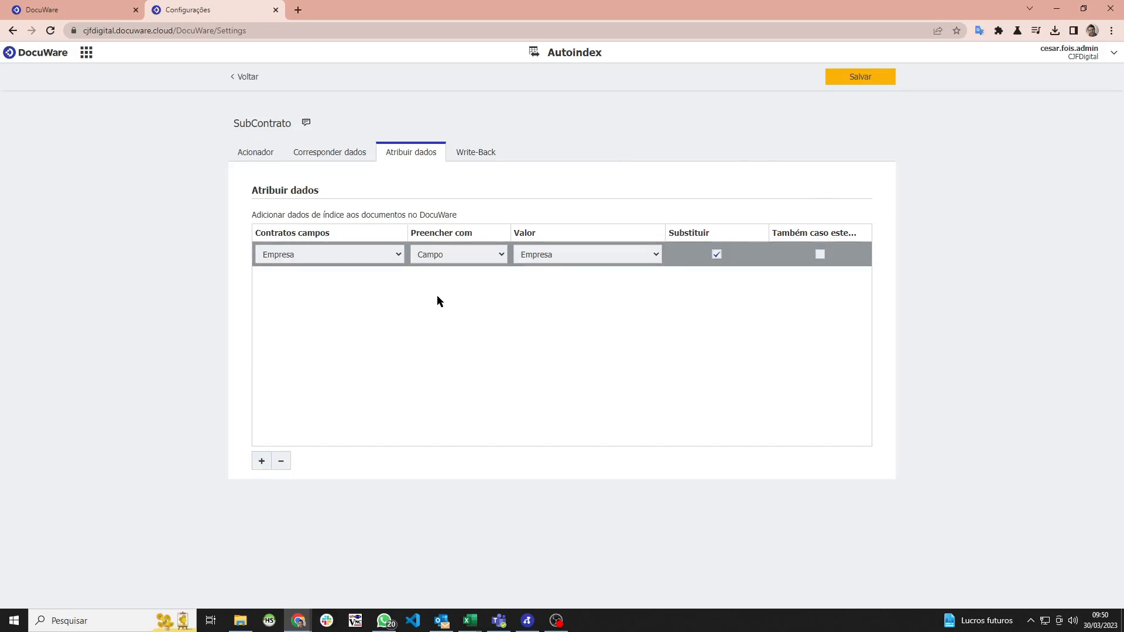
left_click(336, 263)
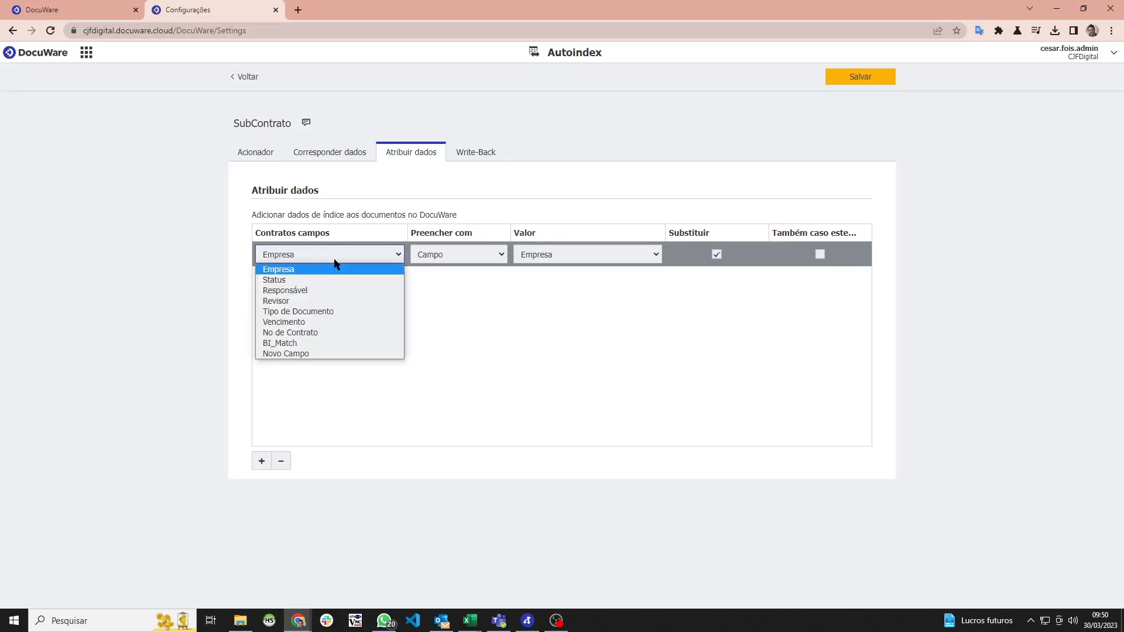
left_click(323, 354)
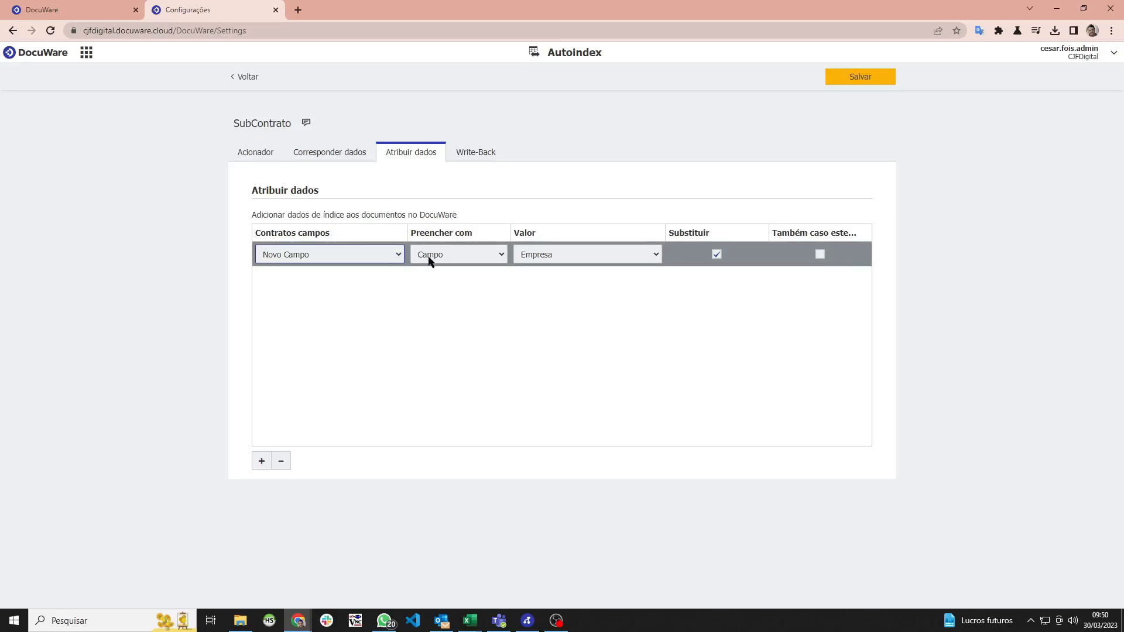
left_click(570, 256)
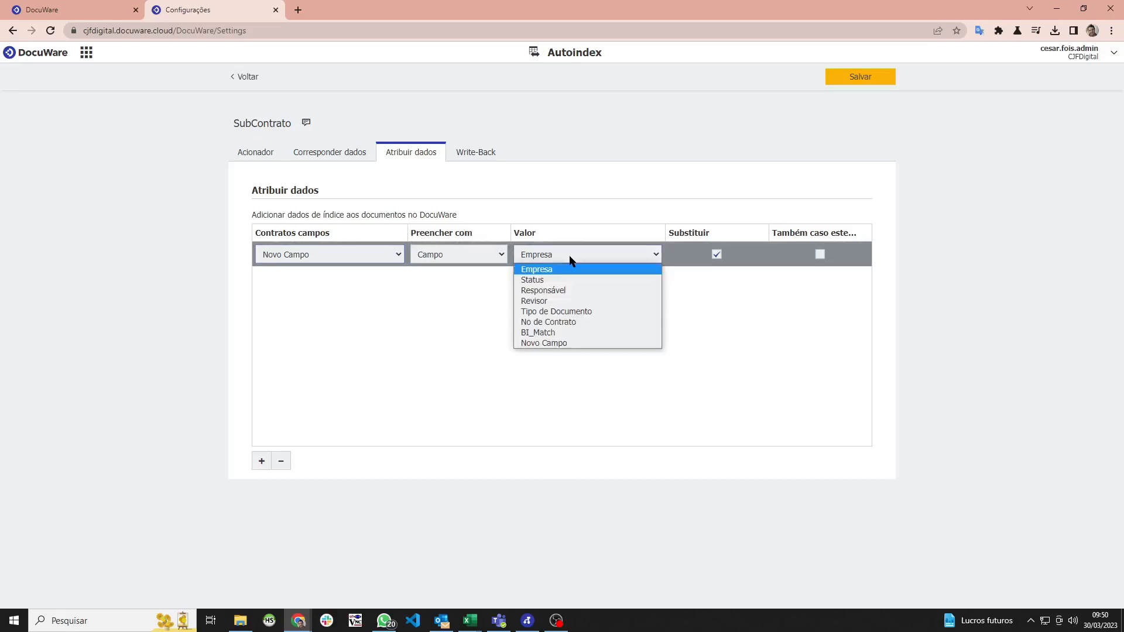
left_click(564, 319)
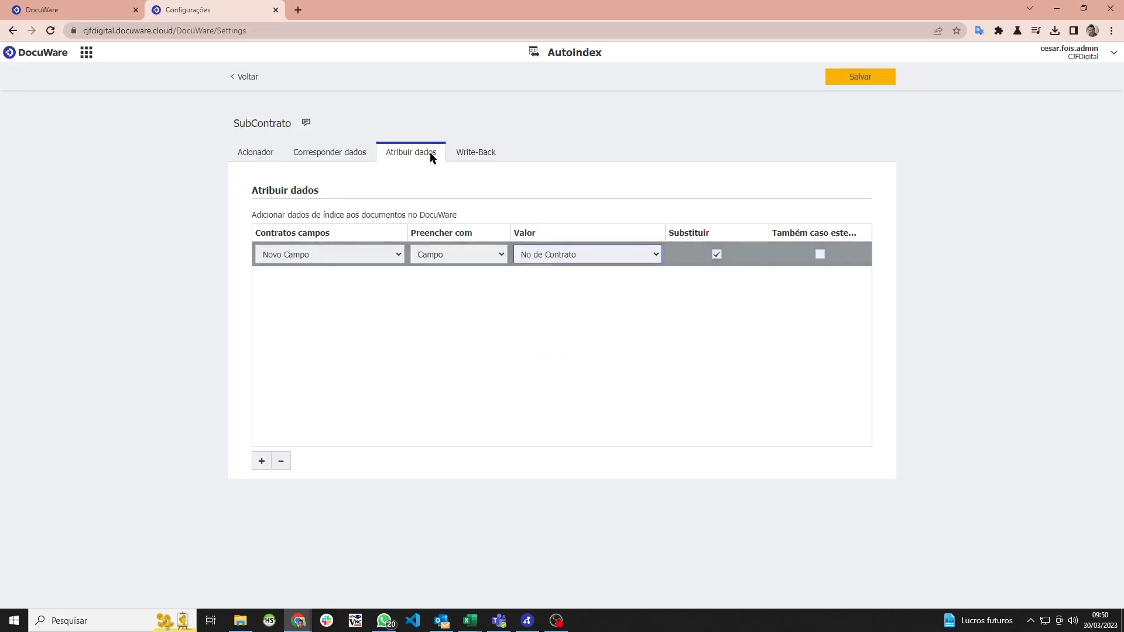
Keep the write-back option for matching records at Não alterar os registros de dados and save the SubContrato job.
left_click(476, 158)
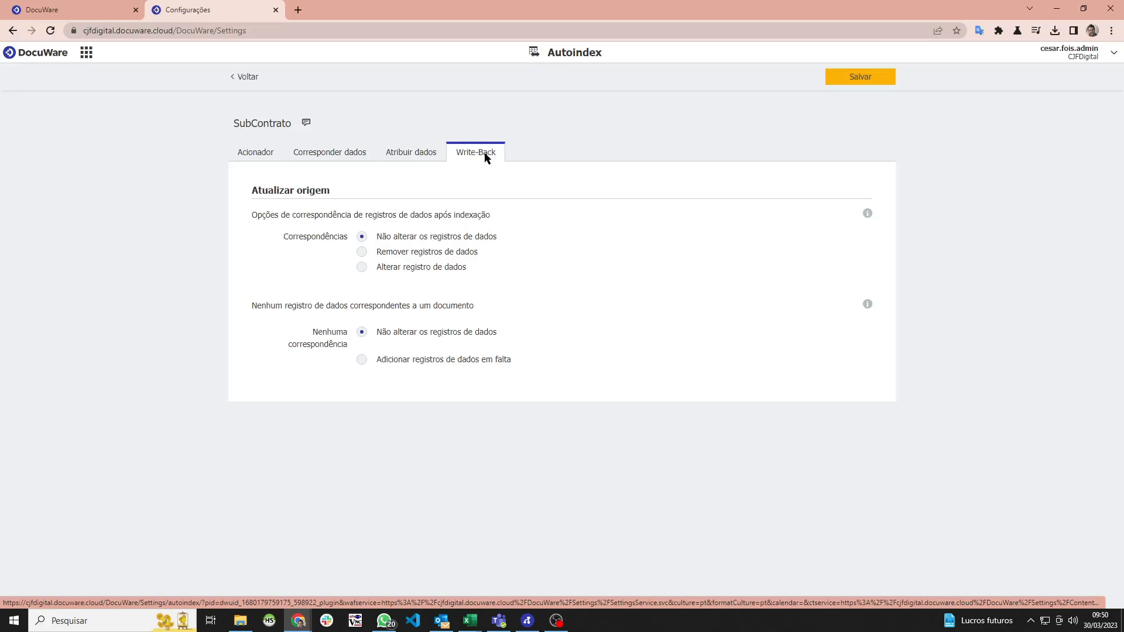
left_click(437, 256)
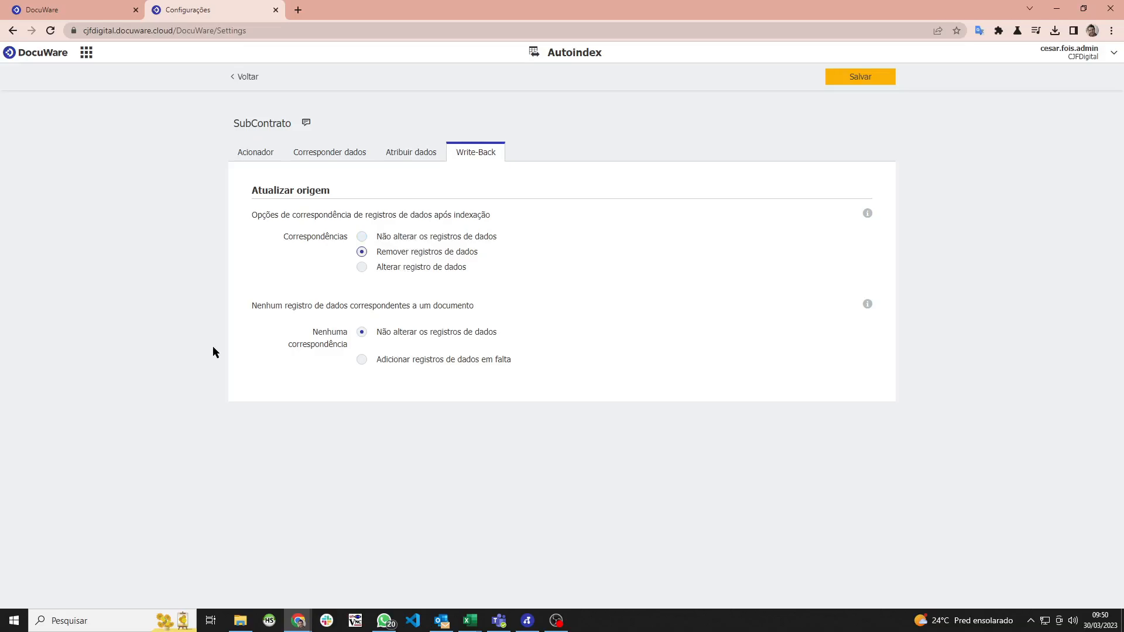
left_click(444, 240)
left_click(852, 87)
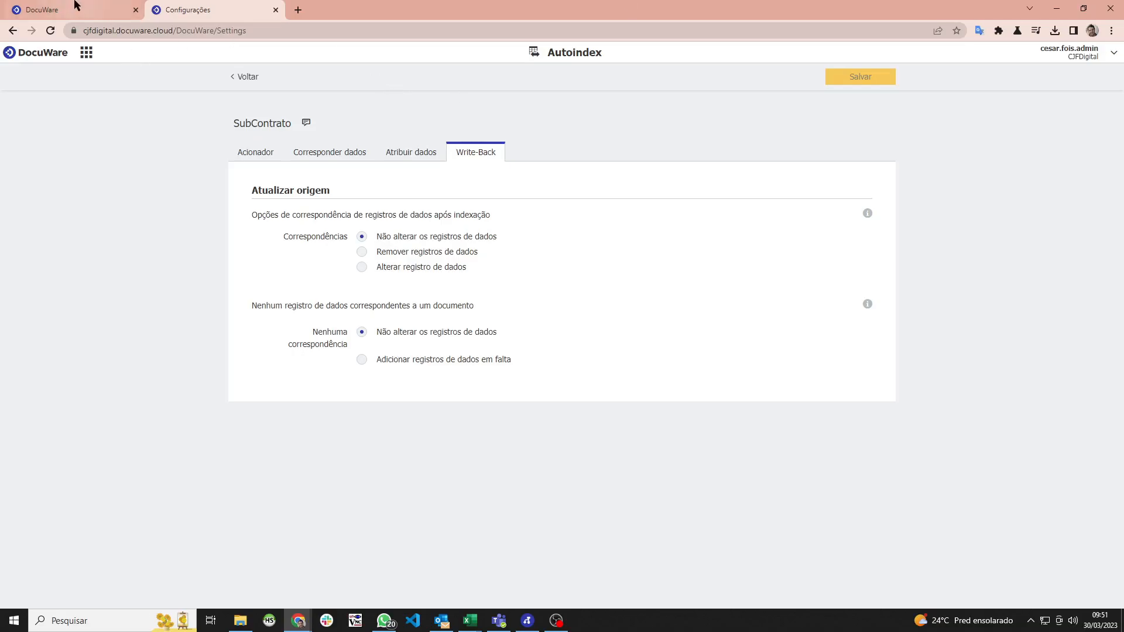
Return to the reloaded Autoindex job list and run the SubContrato job, confirming that its documents be processed.
left_click(259, 87)
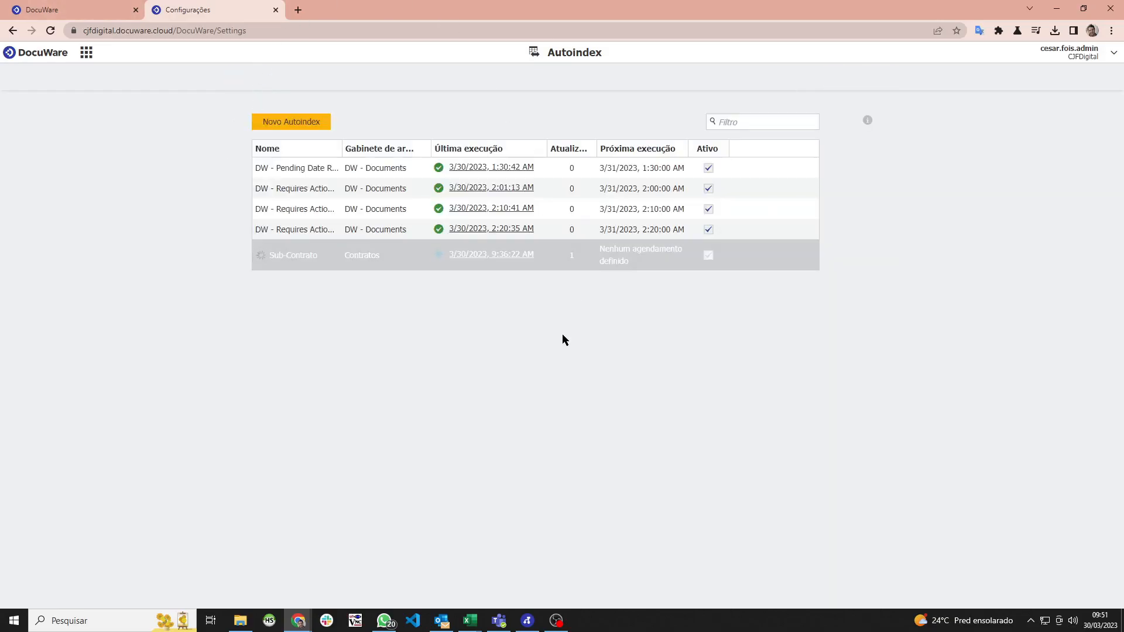
left_click(391, 27)
key("Return")
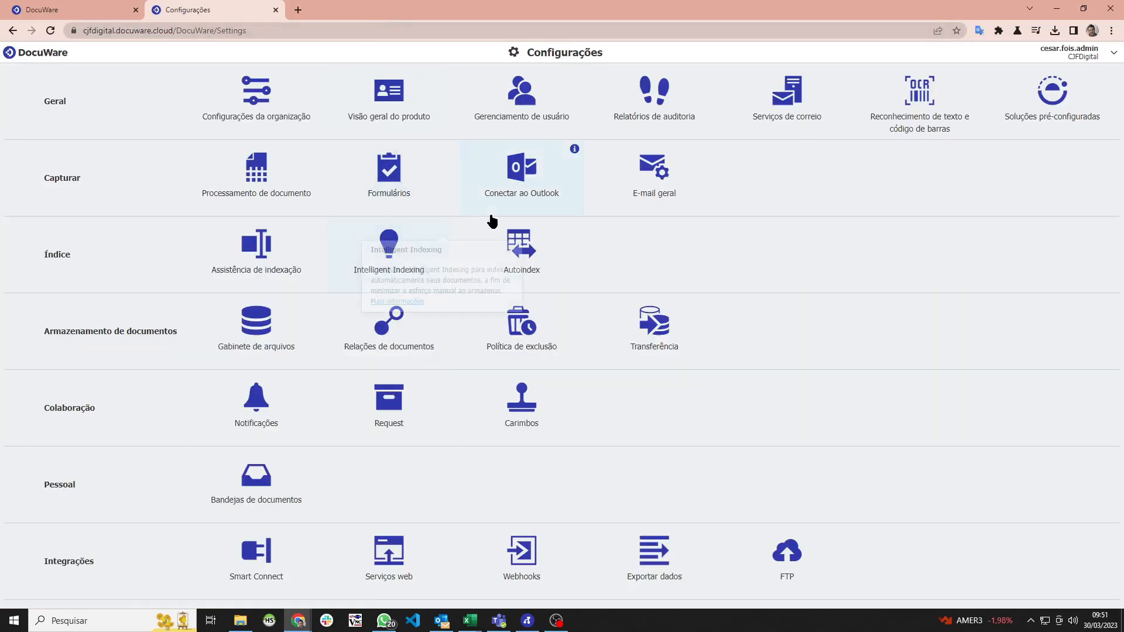
left_click(507, 229)
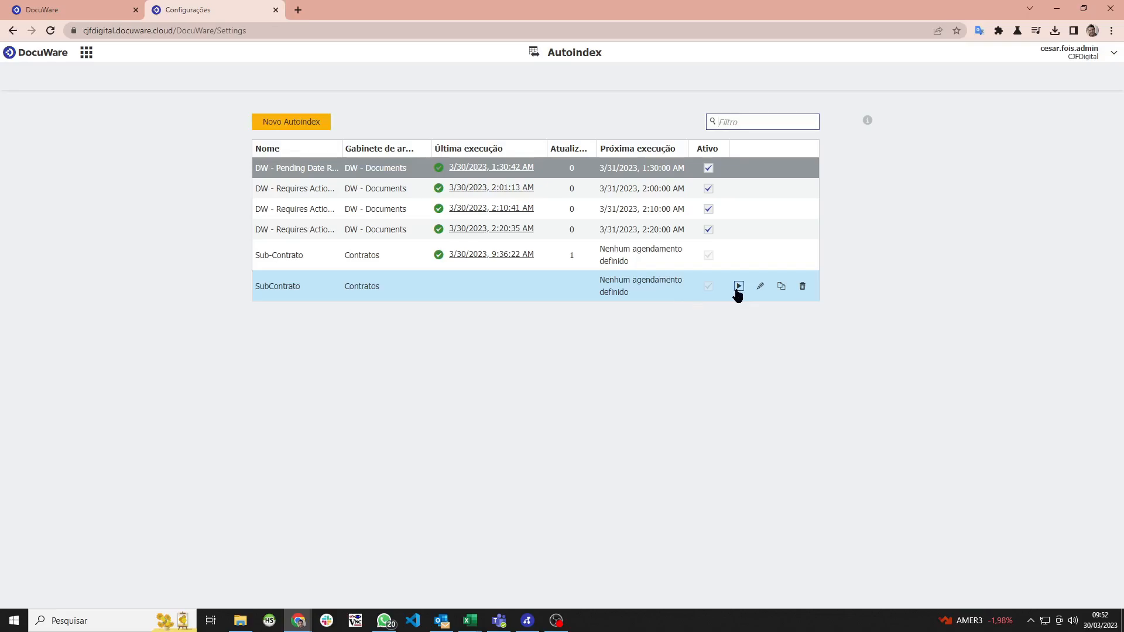
left_click(738, 292)
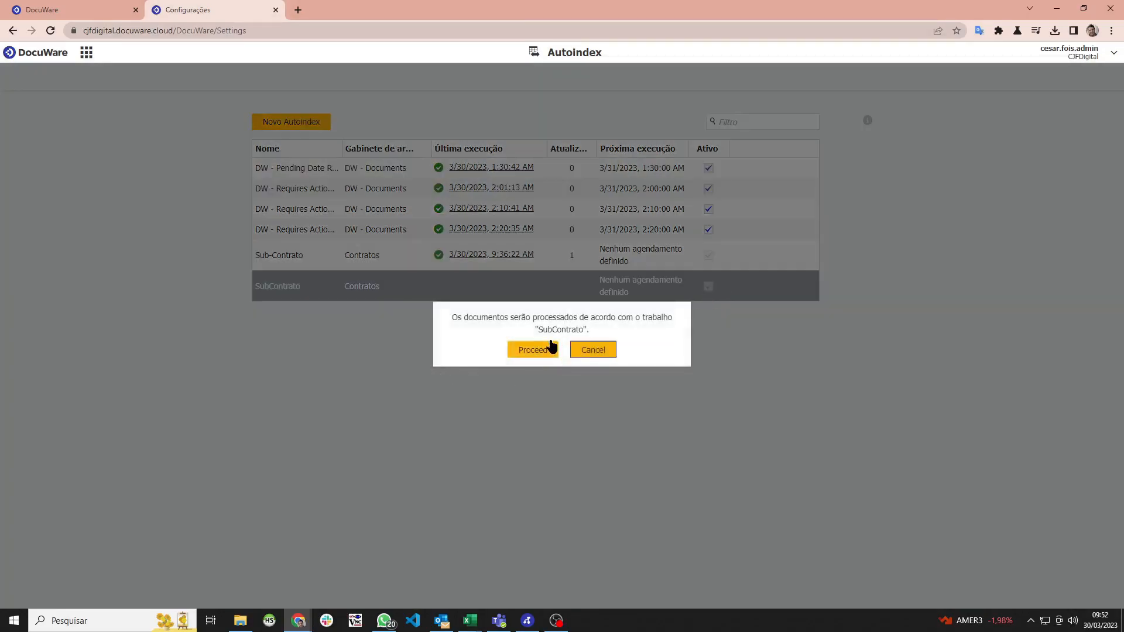
left_click(548, 350)
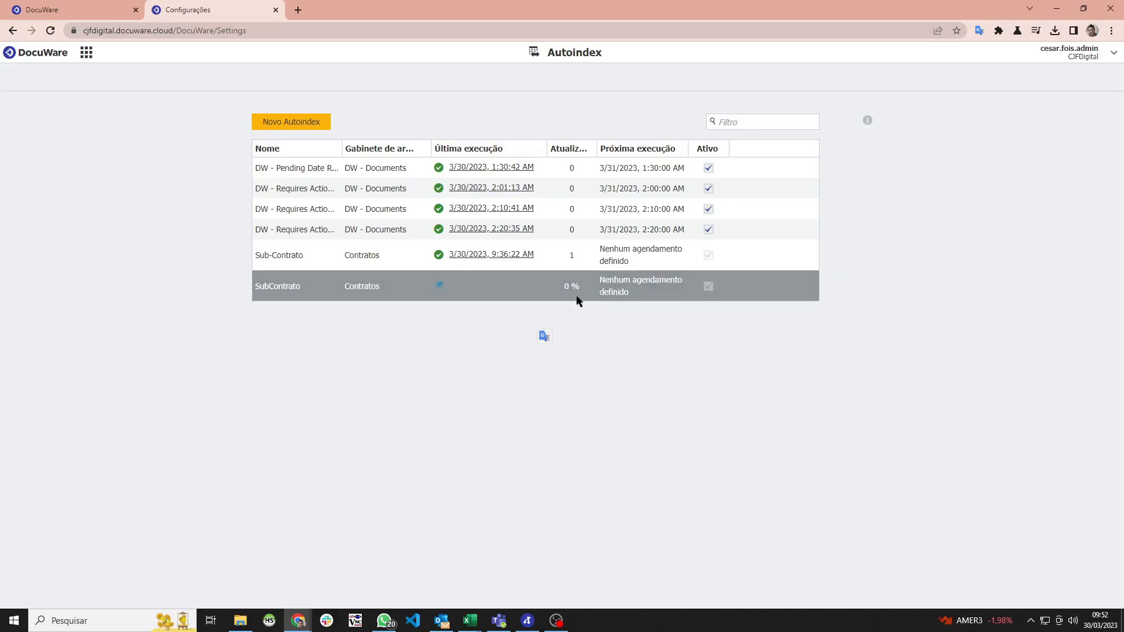
Reload the Autoindex overview and refresh the Contratos search results to check the progress of the SubContrato run.
left_click(593, 23)
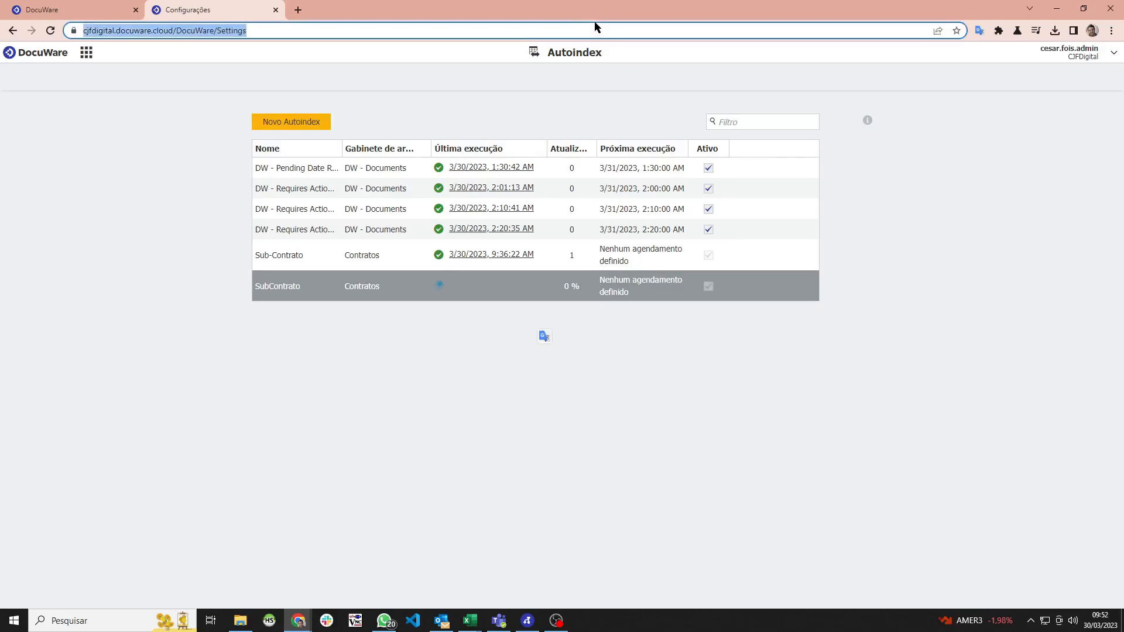
key("Return")
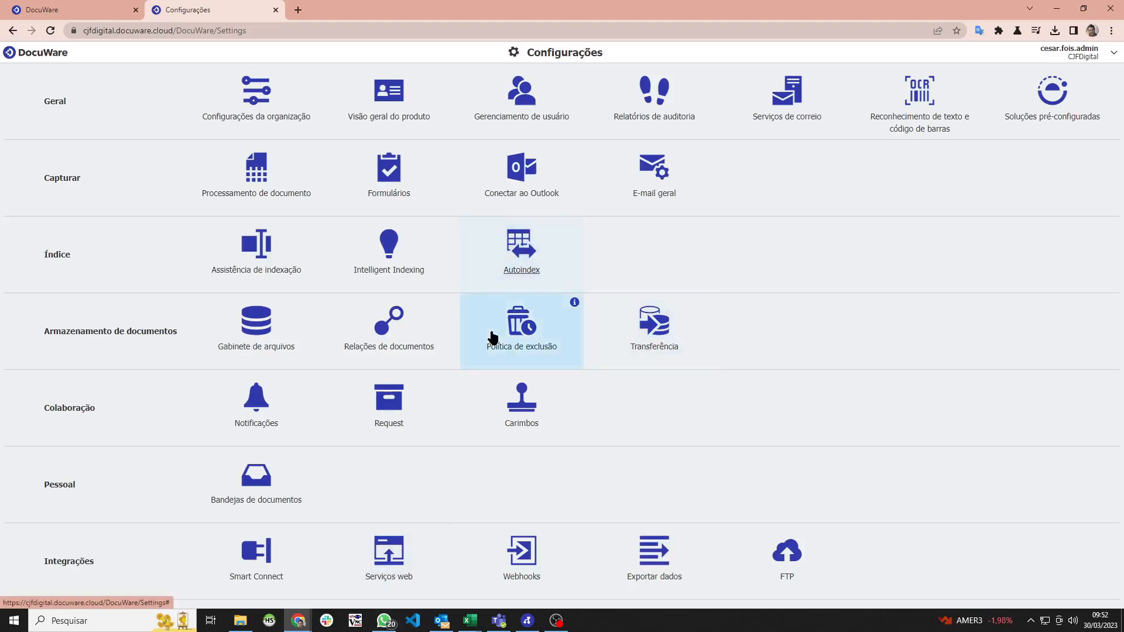
left_click(523, 276)
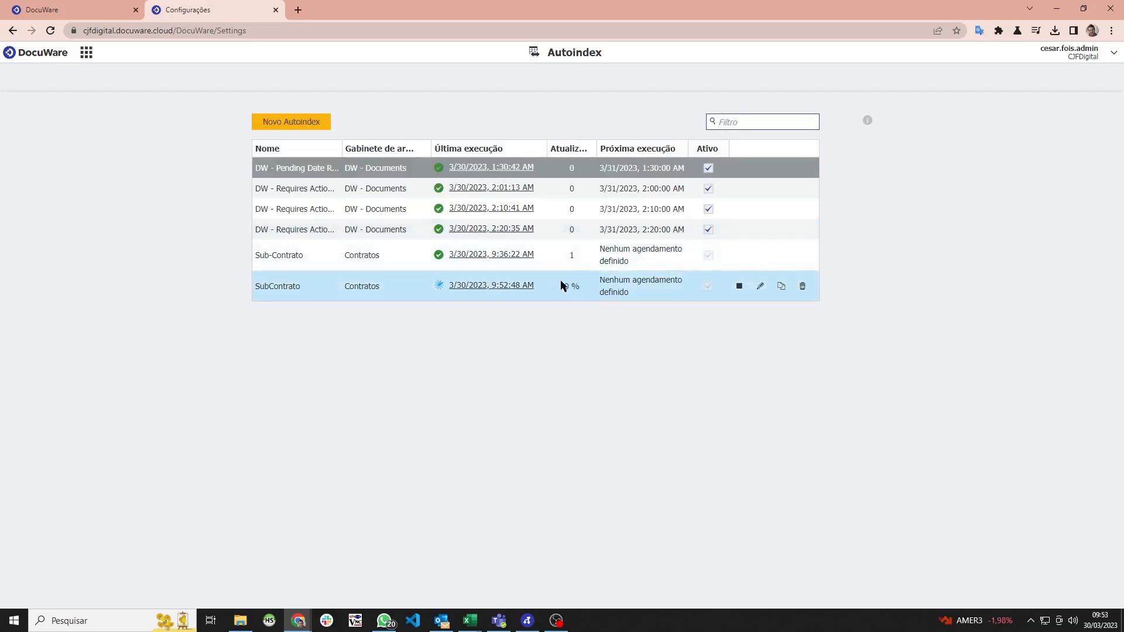
left_click(79, 12)
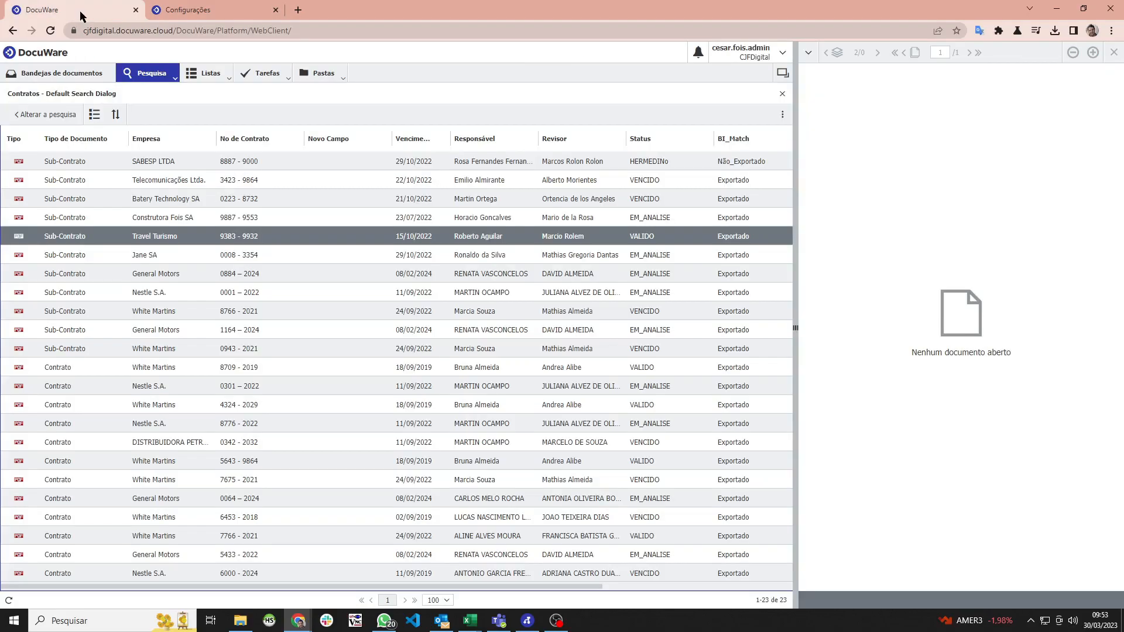
left_click(8, 600)
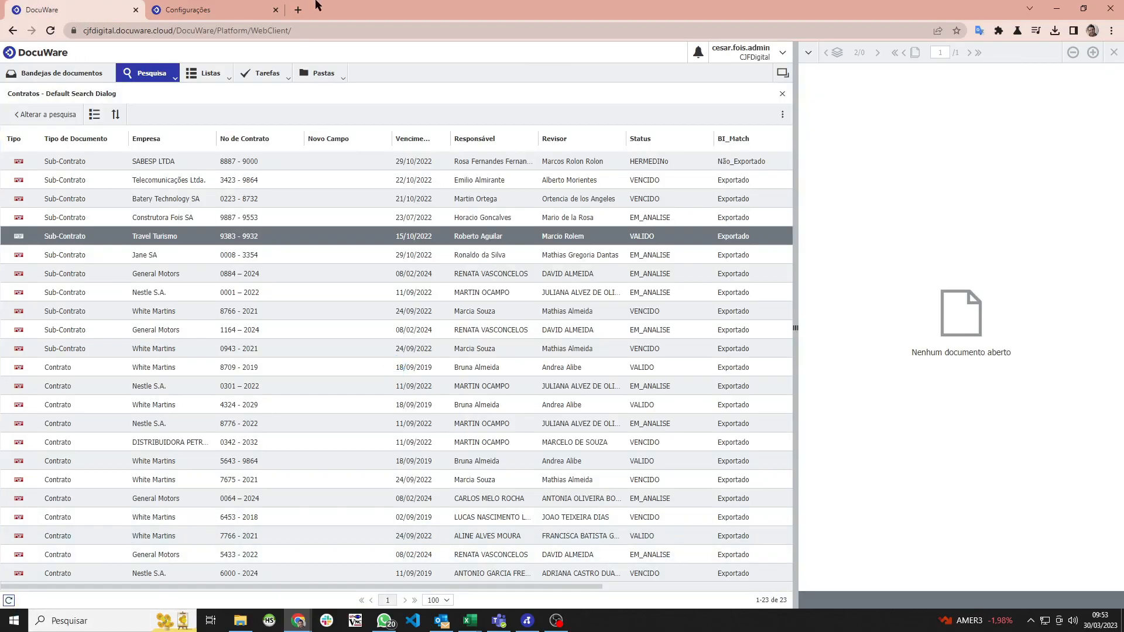
left_click(238, 7)
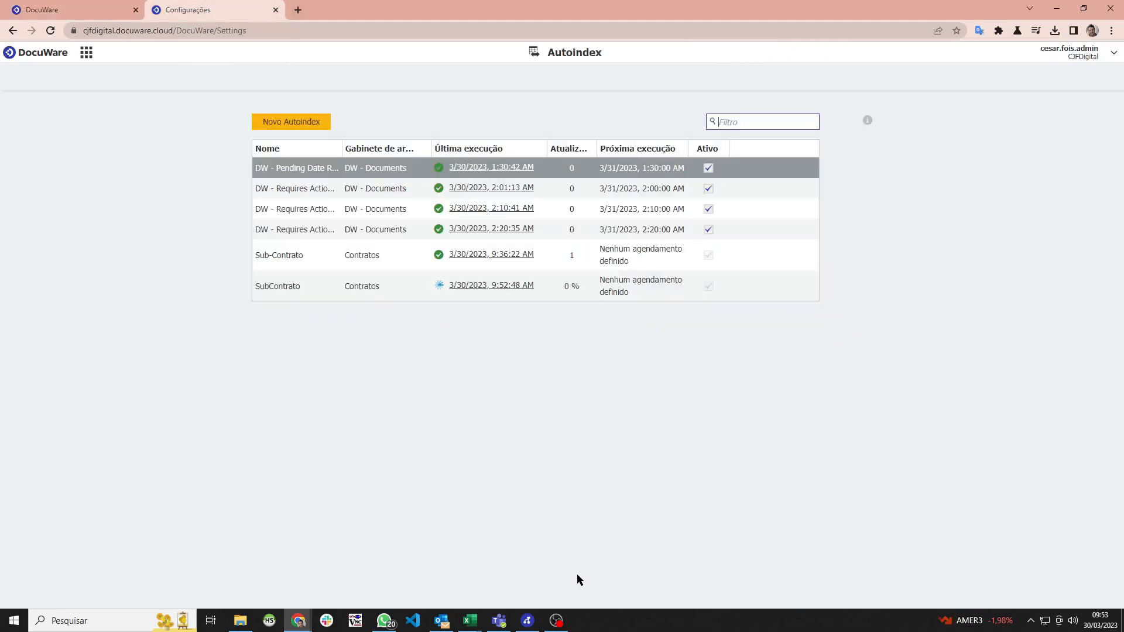
Delete the old Sub-Contrato Autoindex job and confirm the deletion.
mouse_move(767, 269)
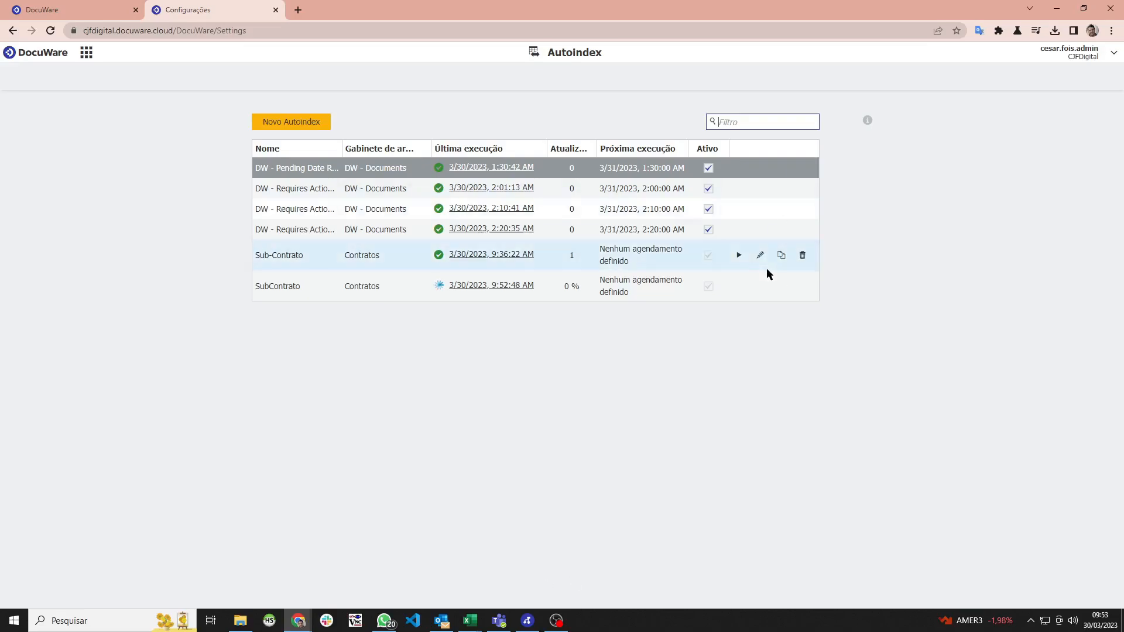
left_click(802, 255)
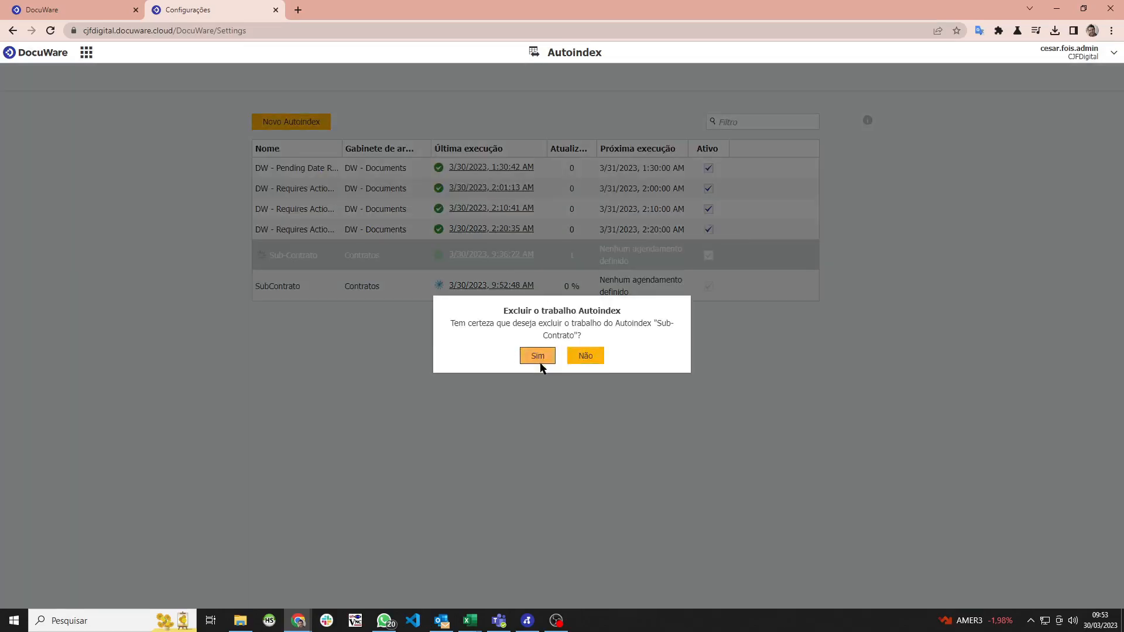
left_click(538, 356)
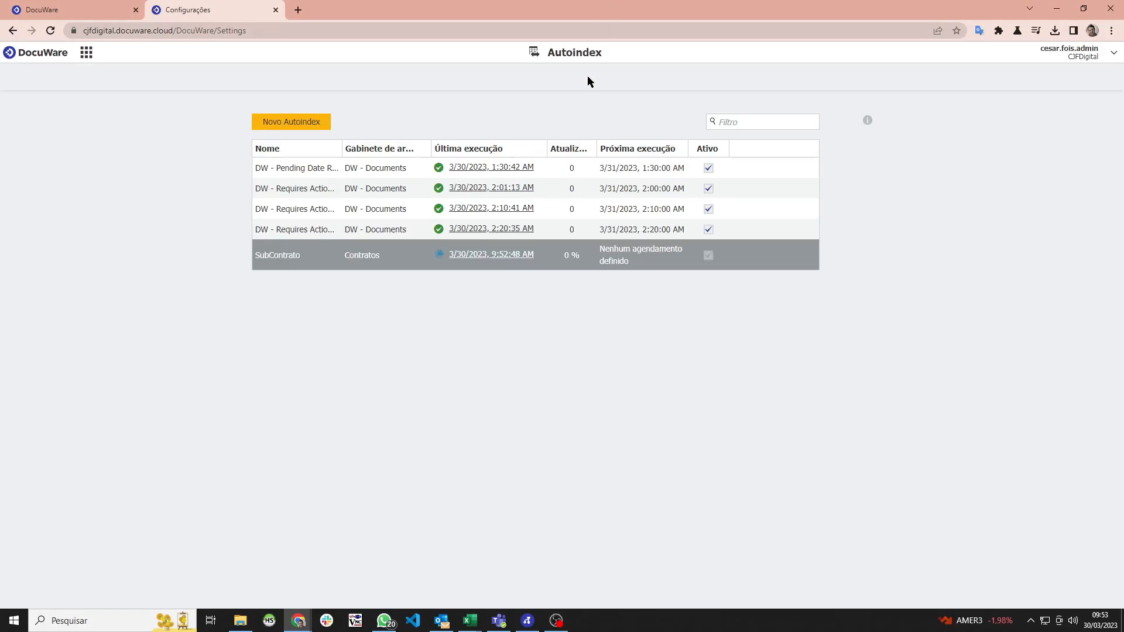
Recheck the Contratos documents, then reload the Autoindex job list and check how many records SubContrato updated.
left_click(105, 12)
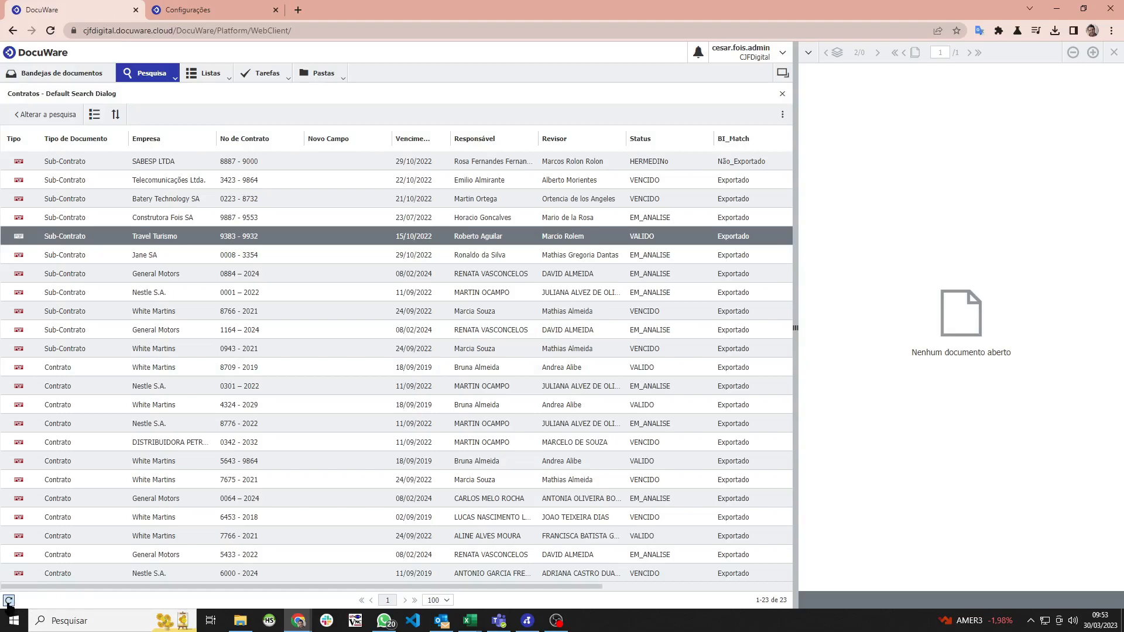
left_click(194, 9)
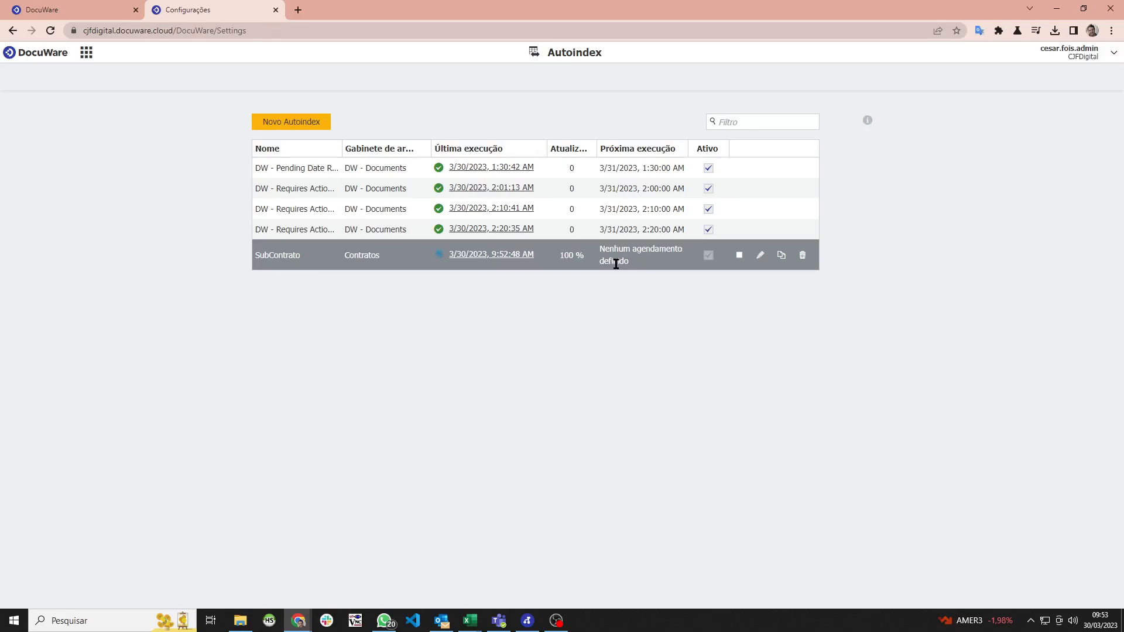
left_click(580, 30)
key("Return")
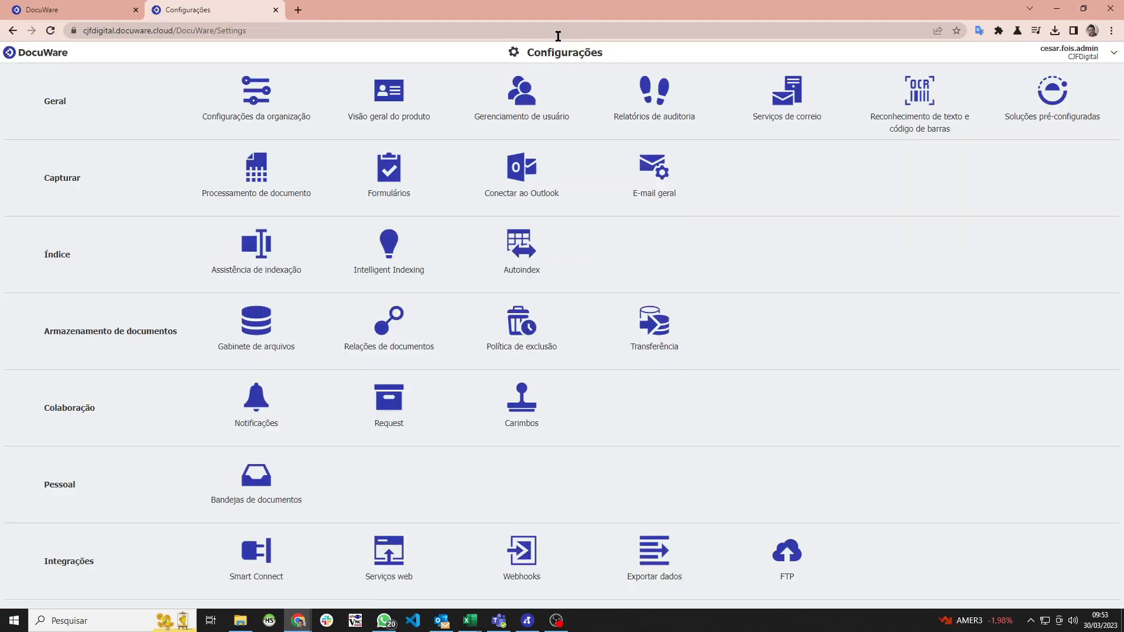
left_click(538, 237)
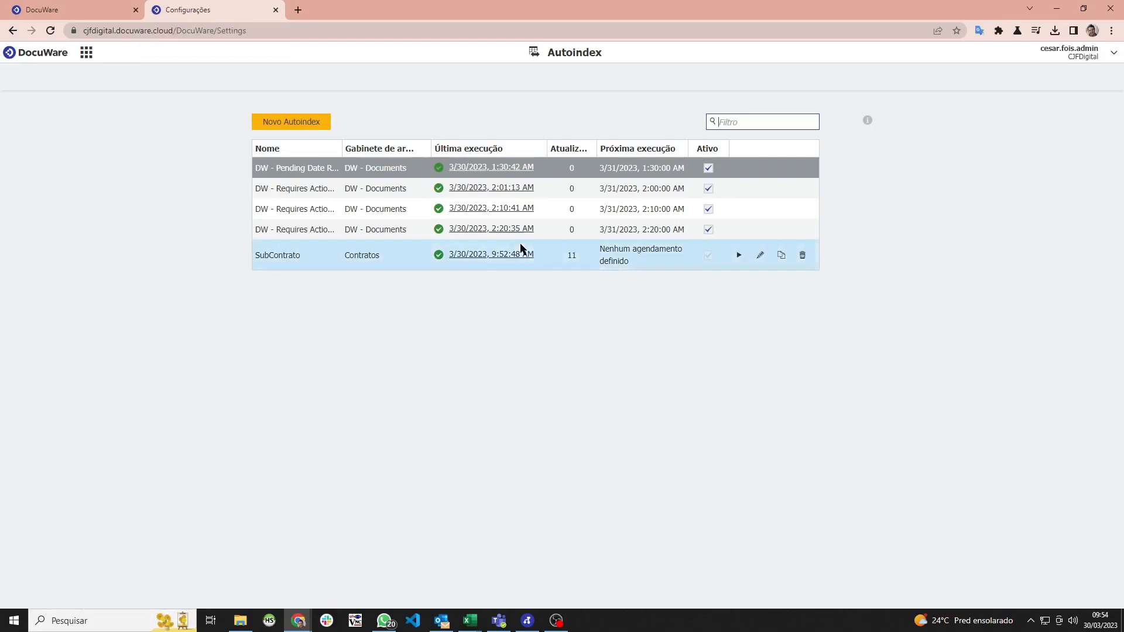
double_click(573, 254)
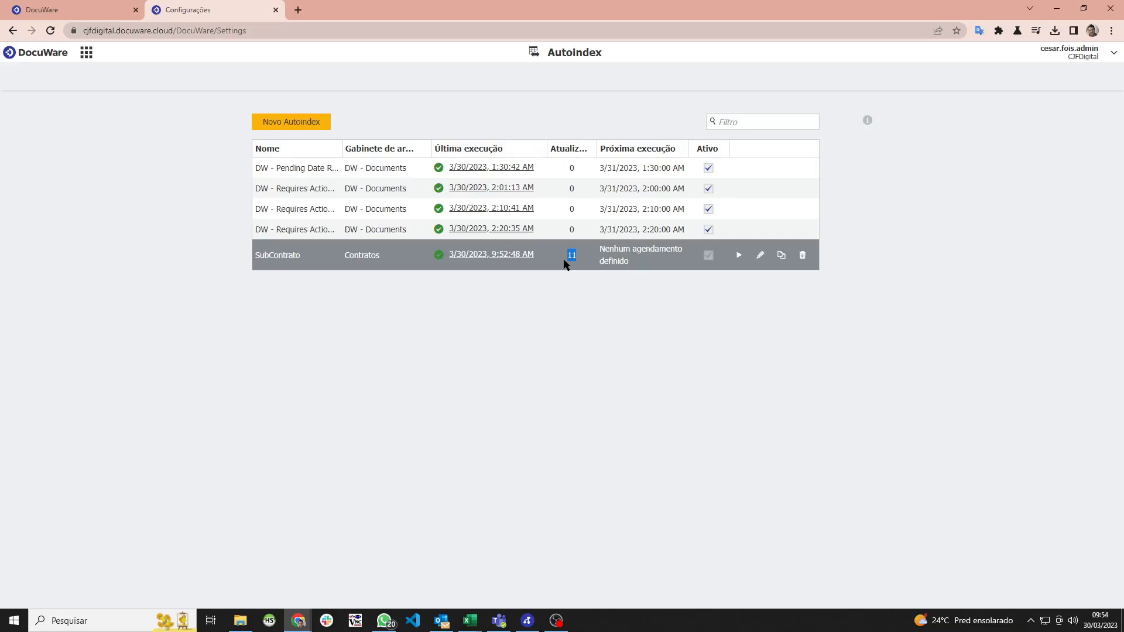
Open the execution log of the SubContrato job and review the run's entries through the second page.
left_click(519, 256)
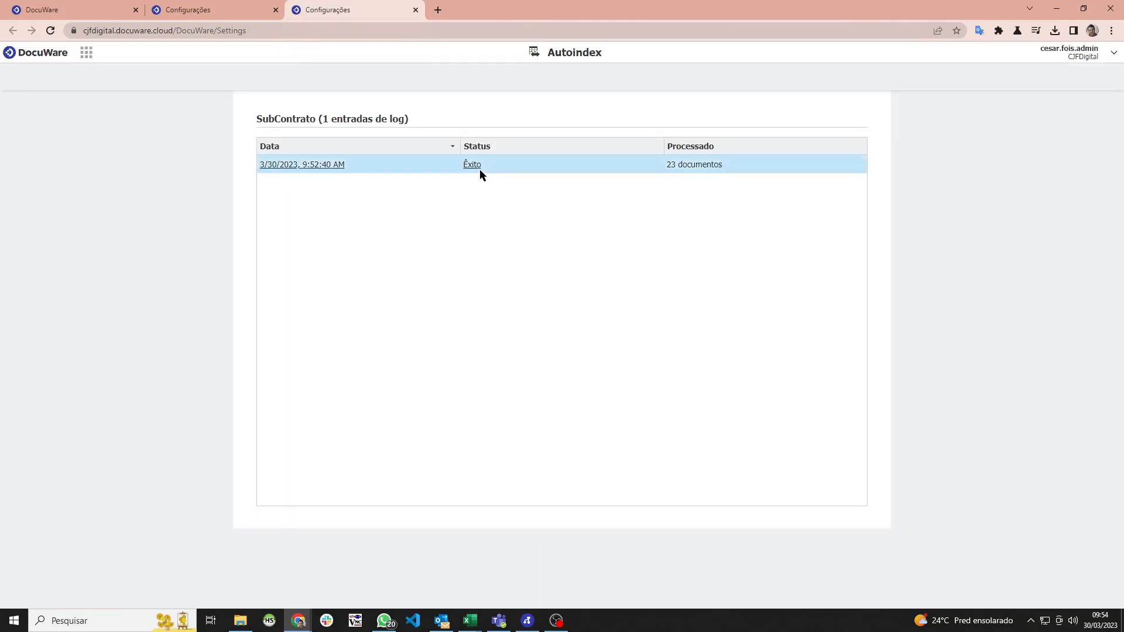
left_click(479, 169)
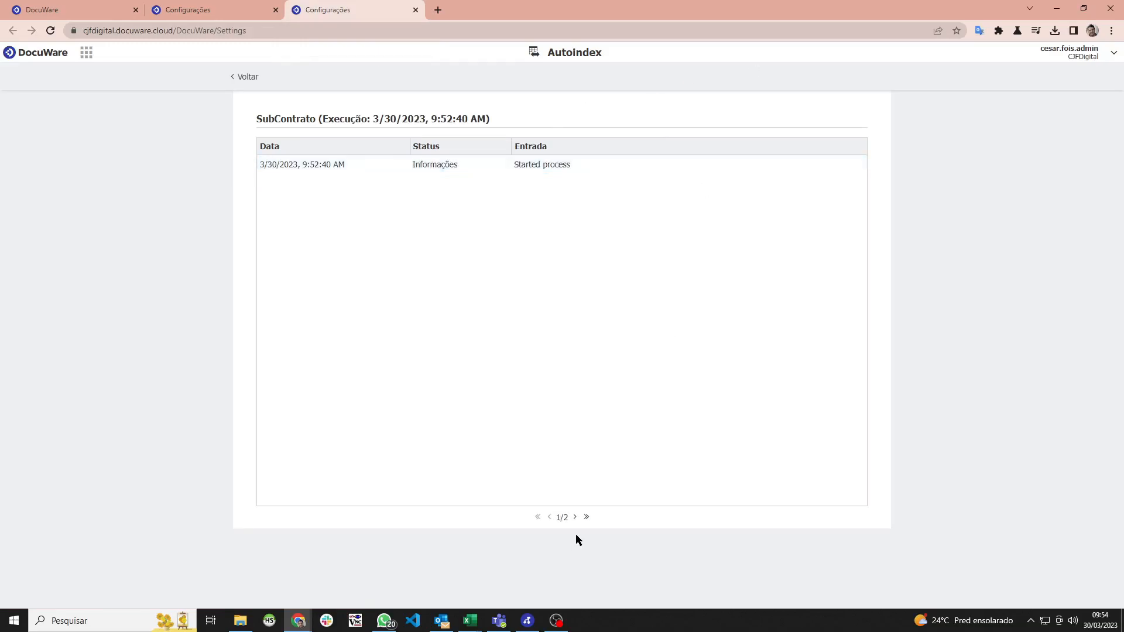
left_click(575, 518)
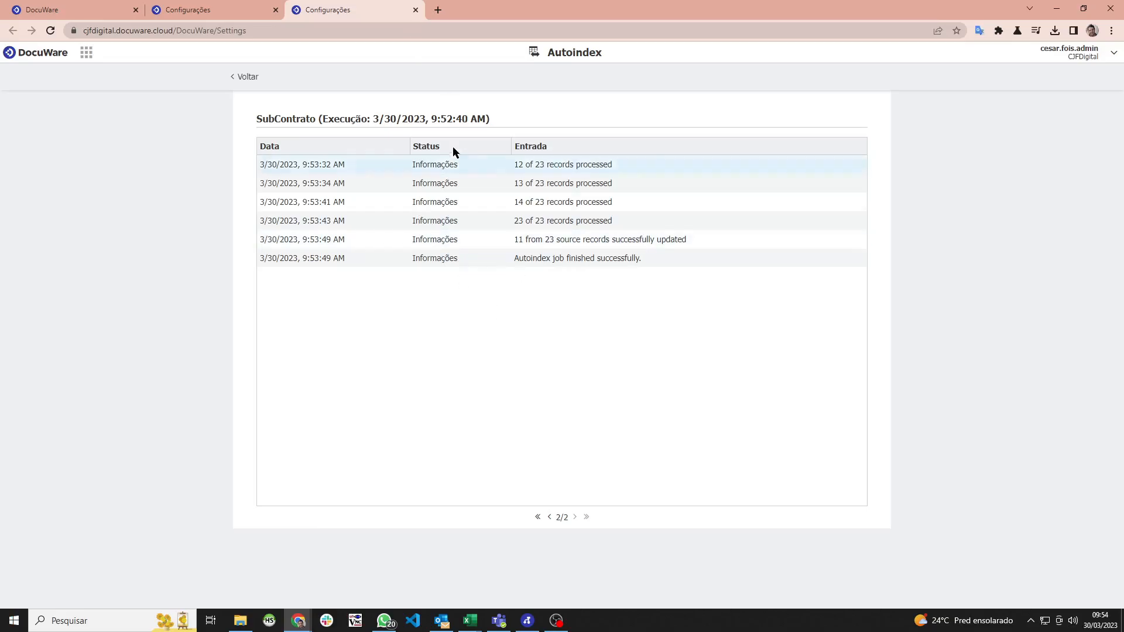
Refresh the Contratos search results and compare Novo Campo with No de Contrato for the sub-contract documents.
left_click(156, 10)
left_click(79, 6)
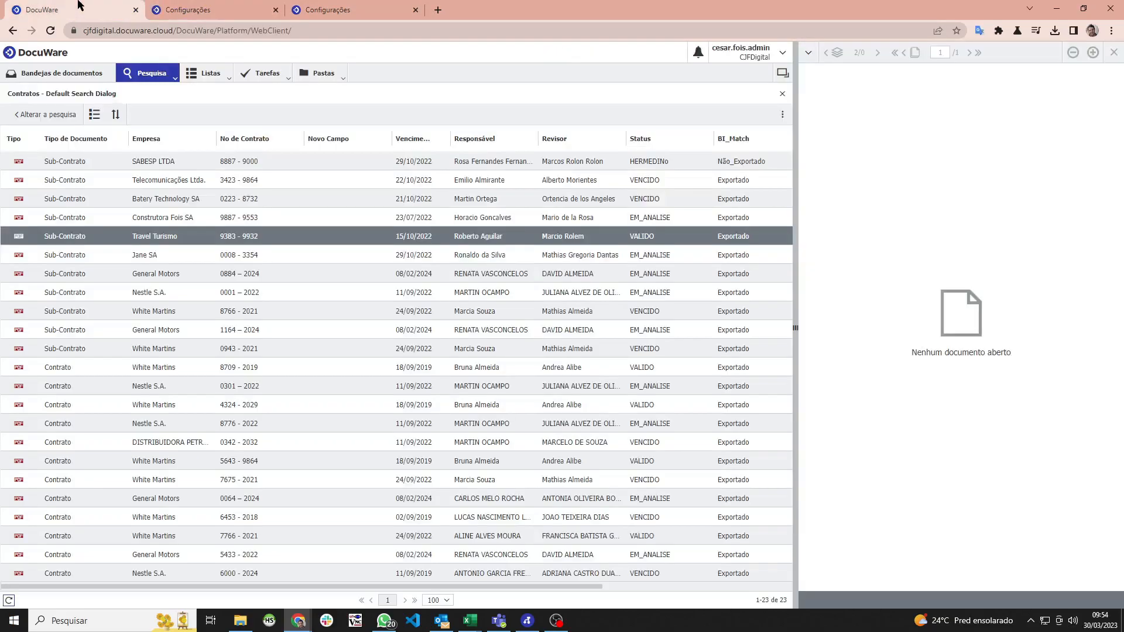
left_click(8, 601)
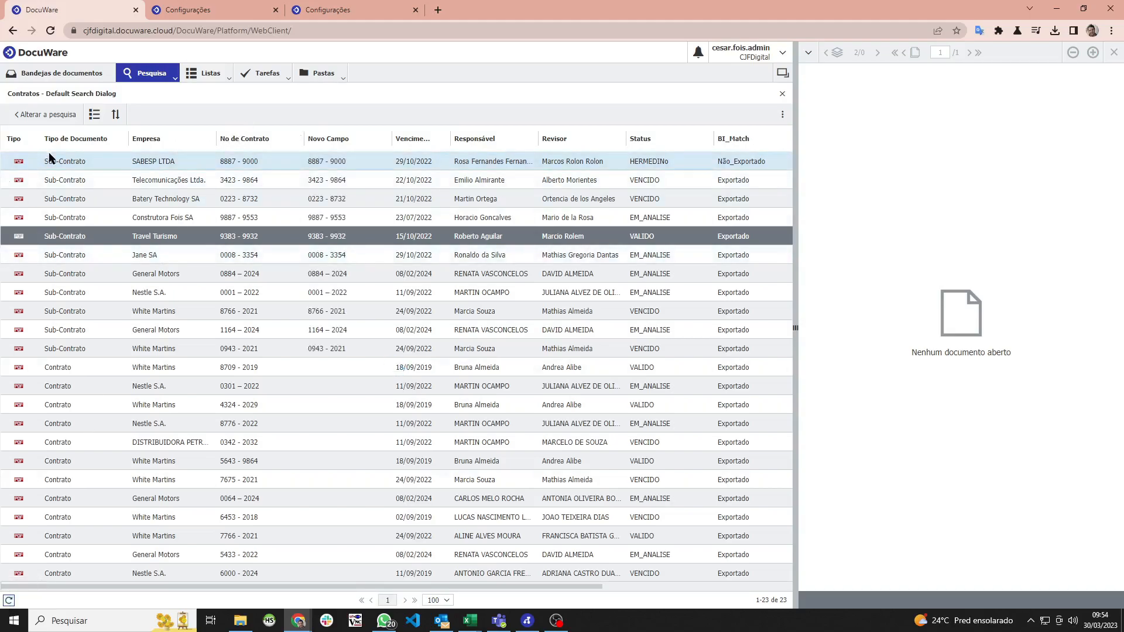
left_click(55, 349)
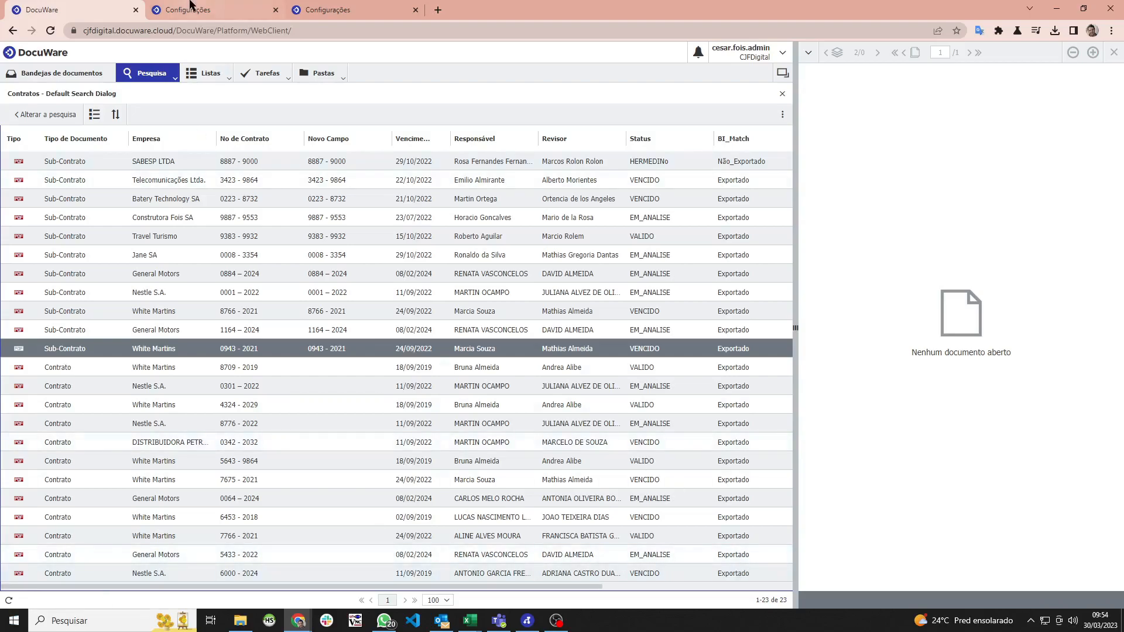
Search the Contratos cabinet for documents with Tipo de Documento set to Sub-Contrato and check the number of results.
mouse_move(189, 4)
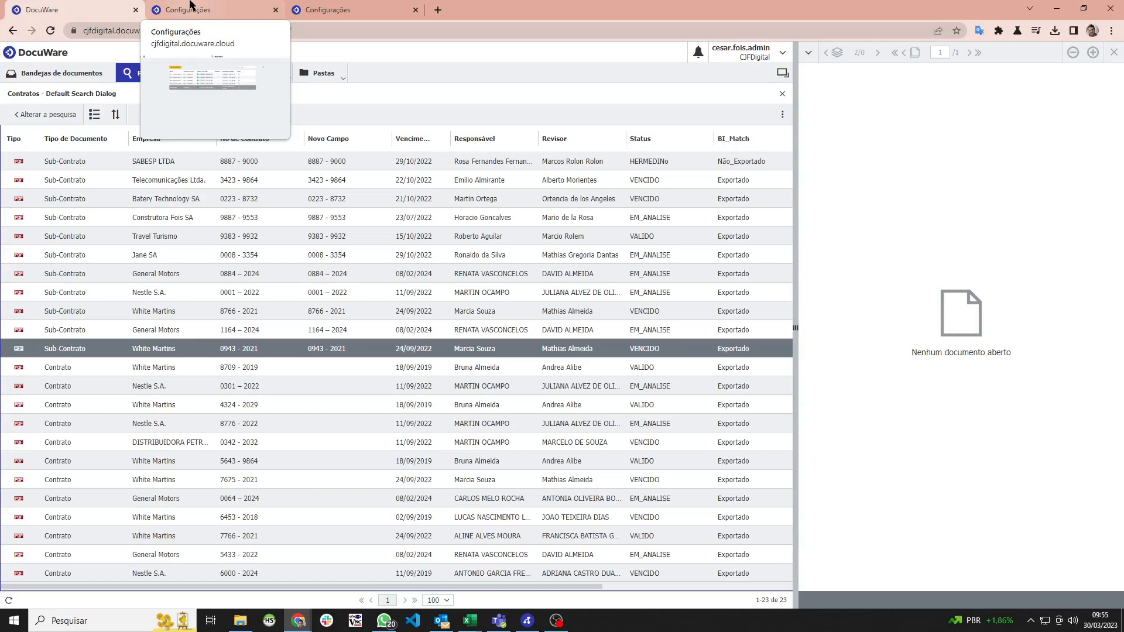
left_click(190, 4)
left_click(24, 5)
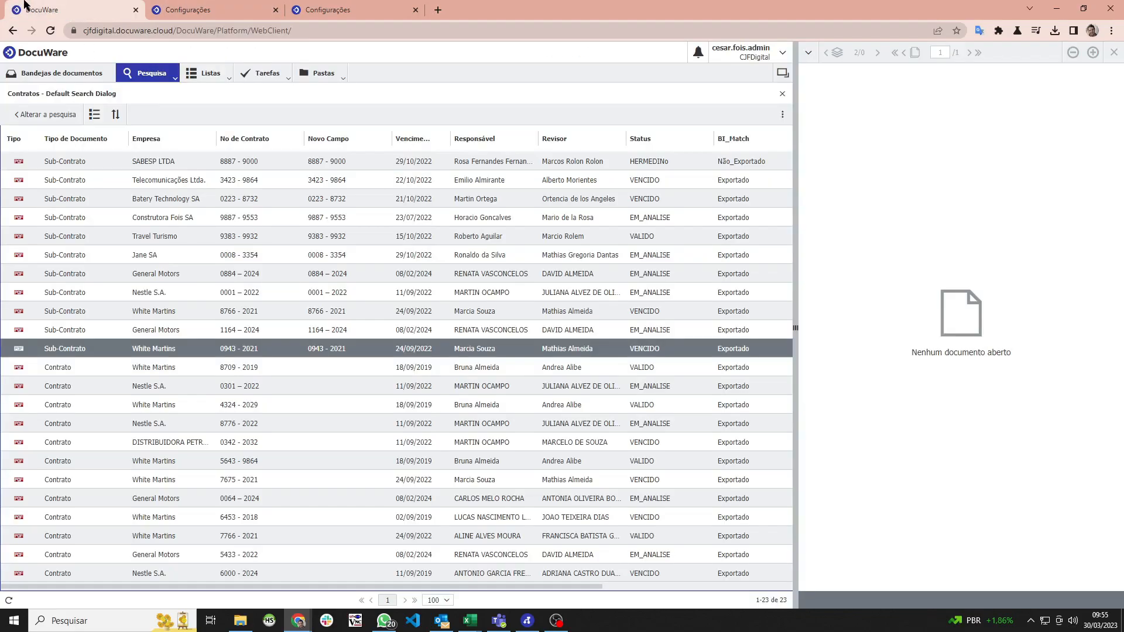
left_click(32, 114)
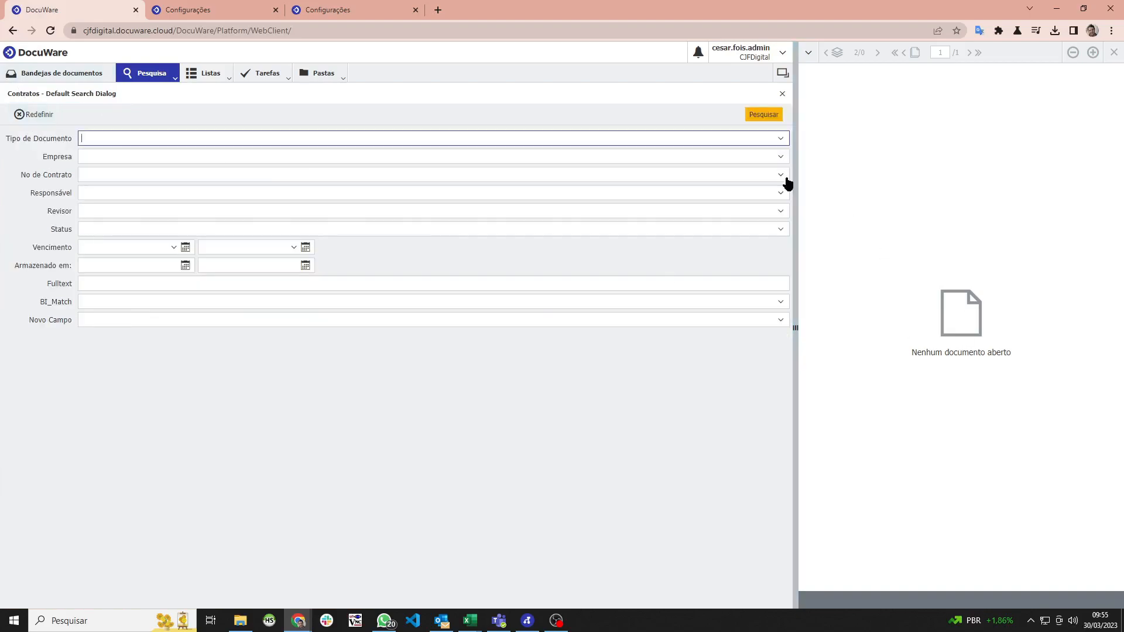
left_click(782, 138)
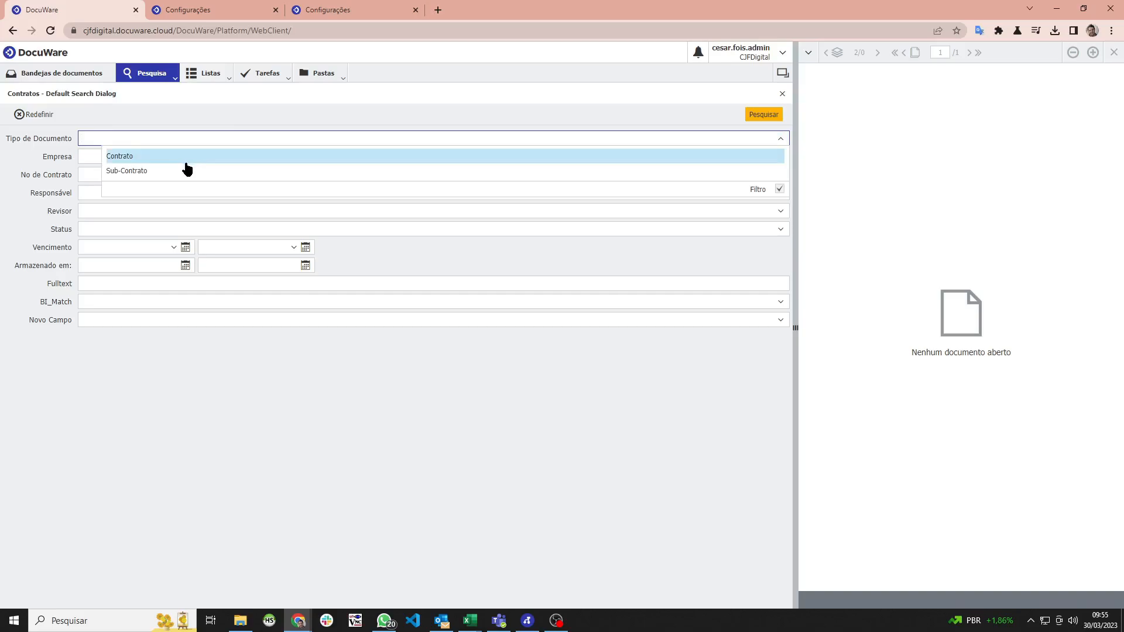
left_click(183, 168)
left_click(766, 115)
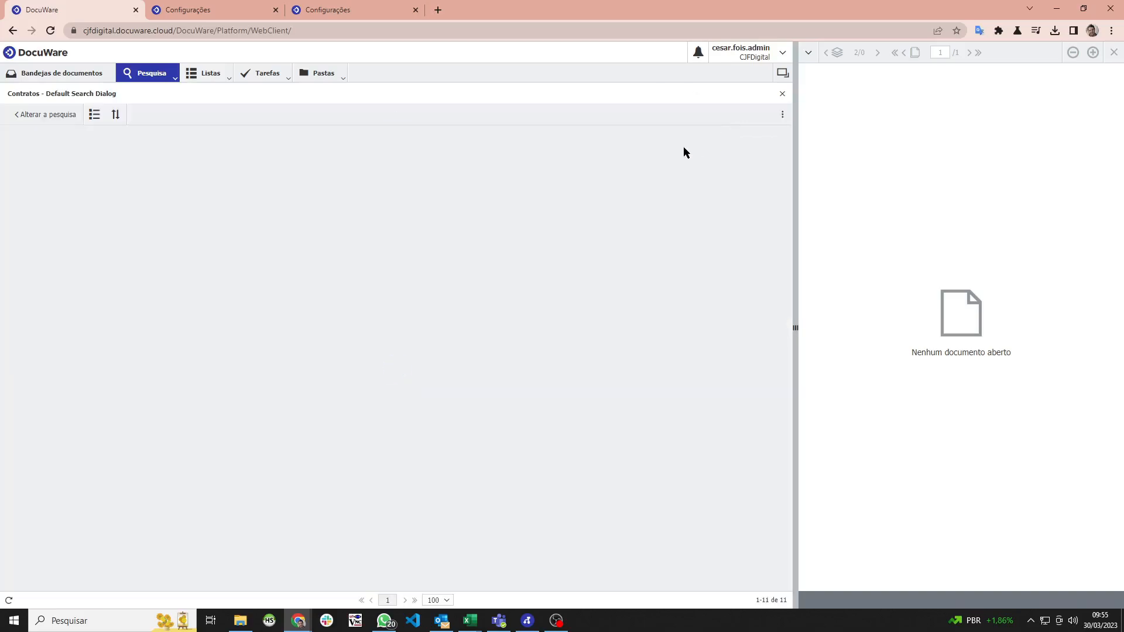
left_click_drag(756, 603, 786, 602)
left_click(788, 602)
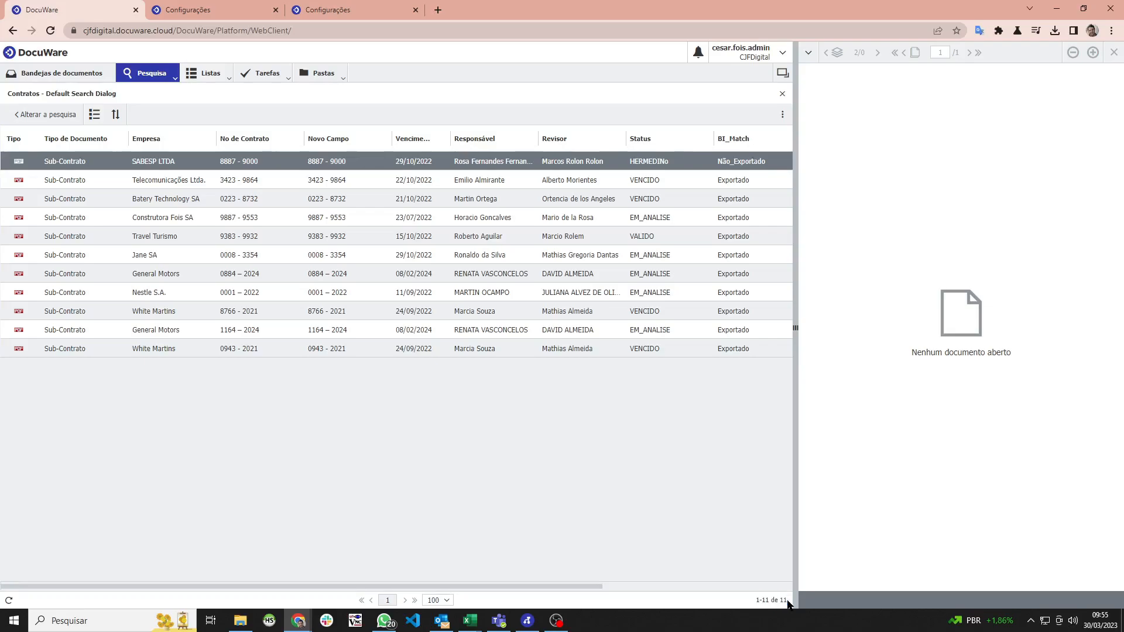